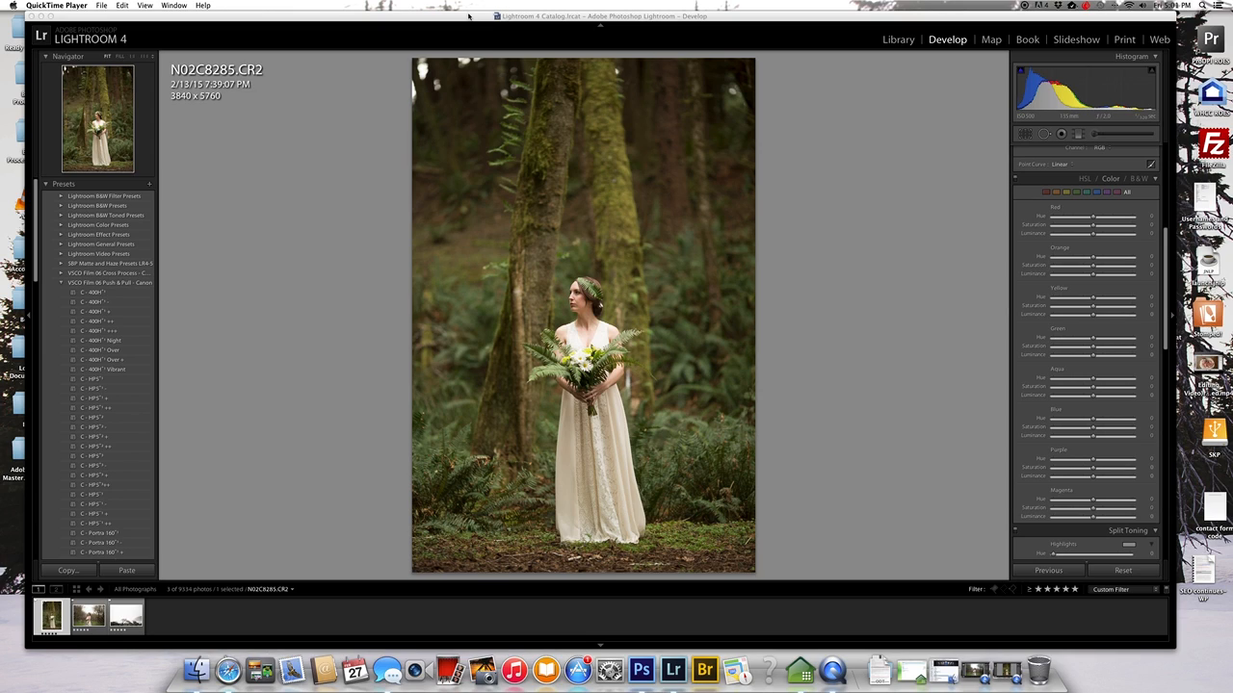
Step: Set the forest portrait's exposure to +0.20 and its tint to +11
left_click_drag(469, 16, 464, 16)
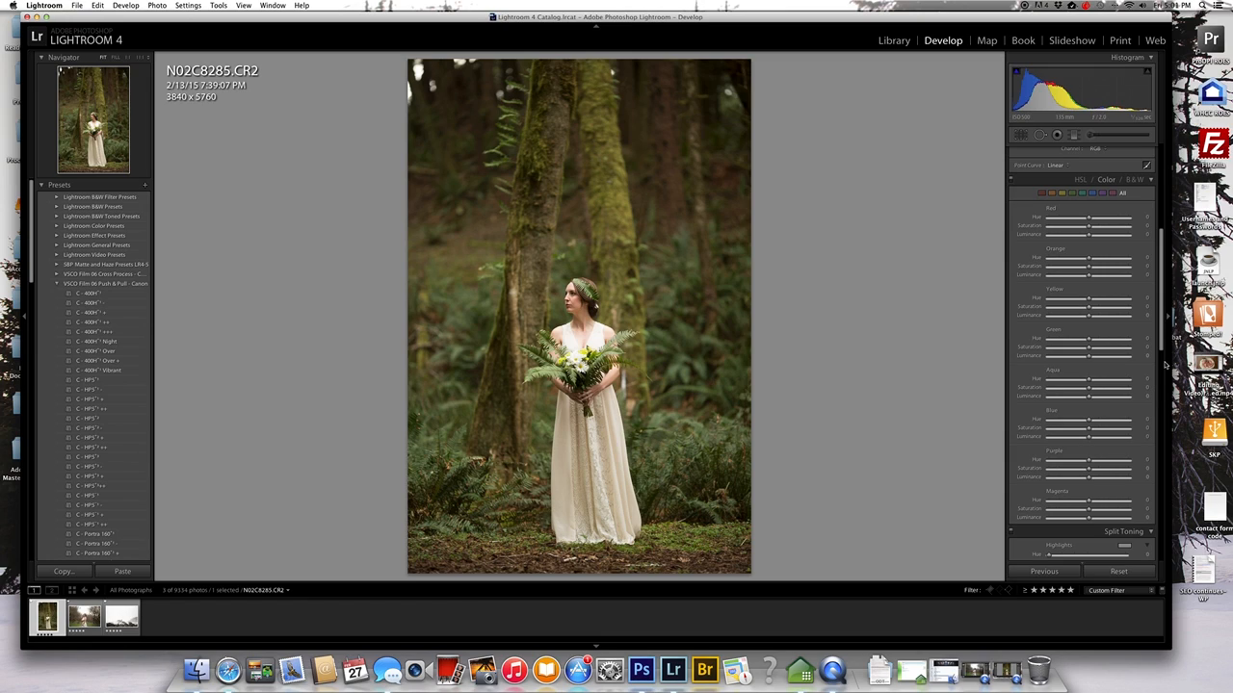
left_click_drag(1161, 341, 1163, 237)
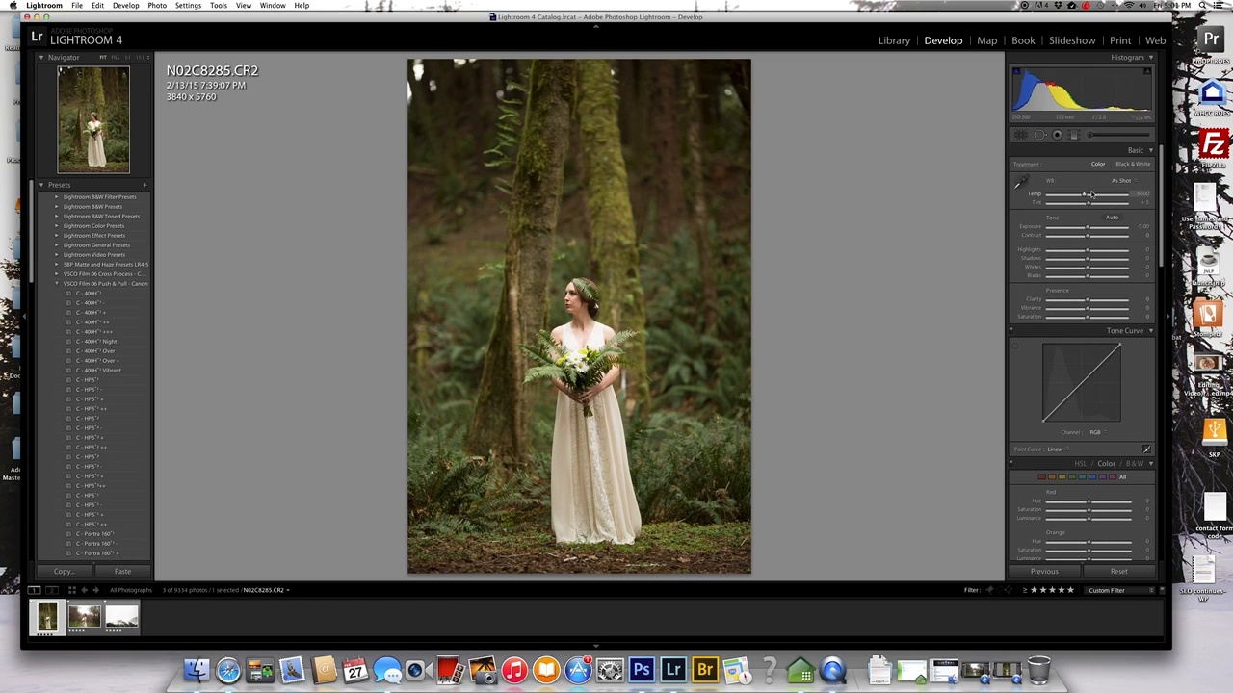
left_click_drag(1087, 229, 1090, 232)
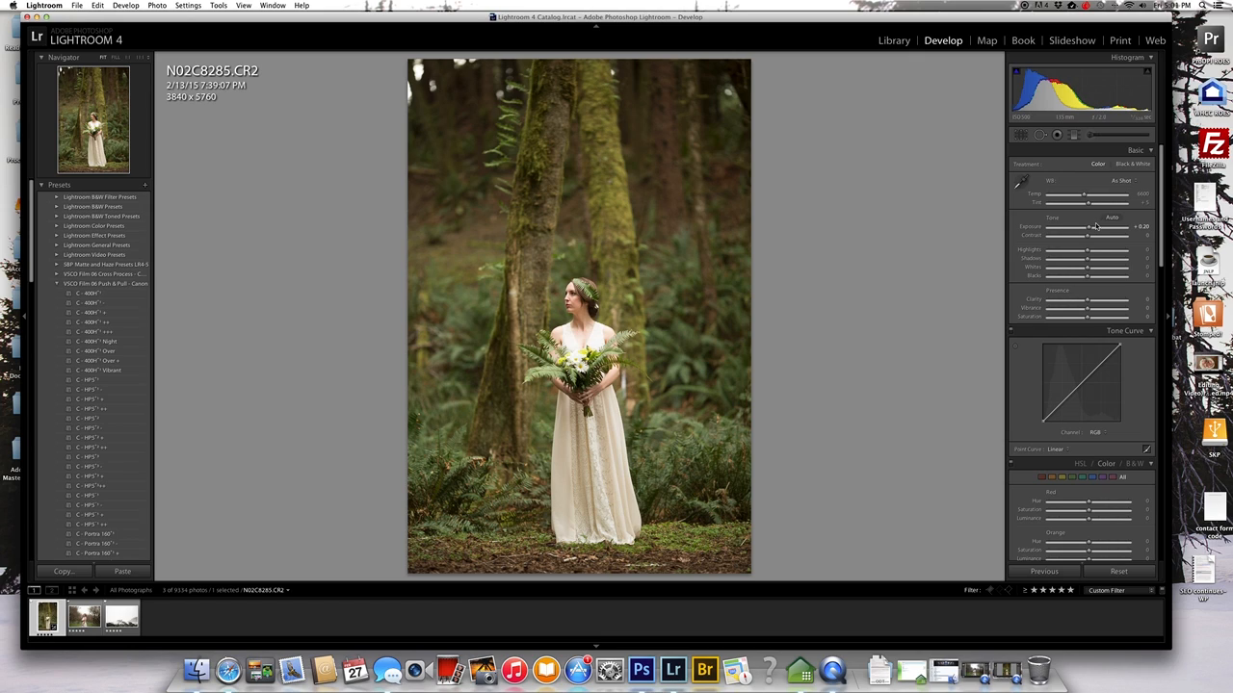
left_click_drag(1090, 232, 1093, 232)
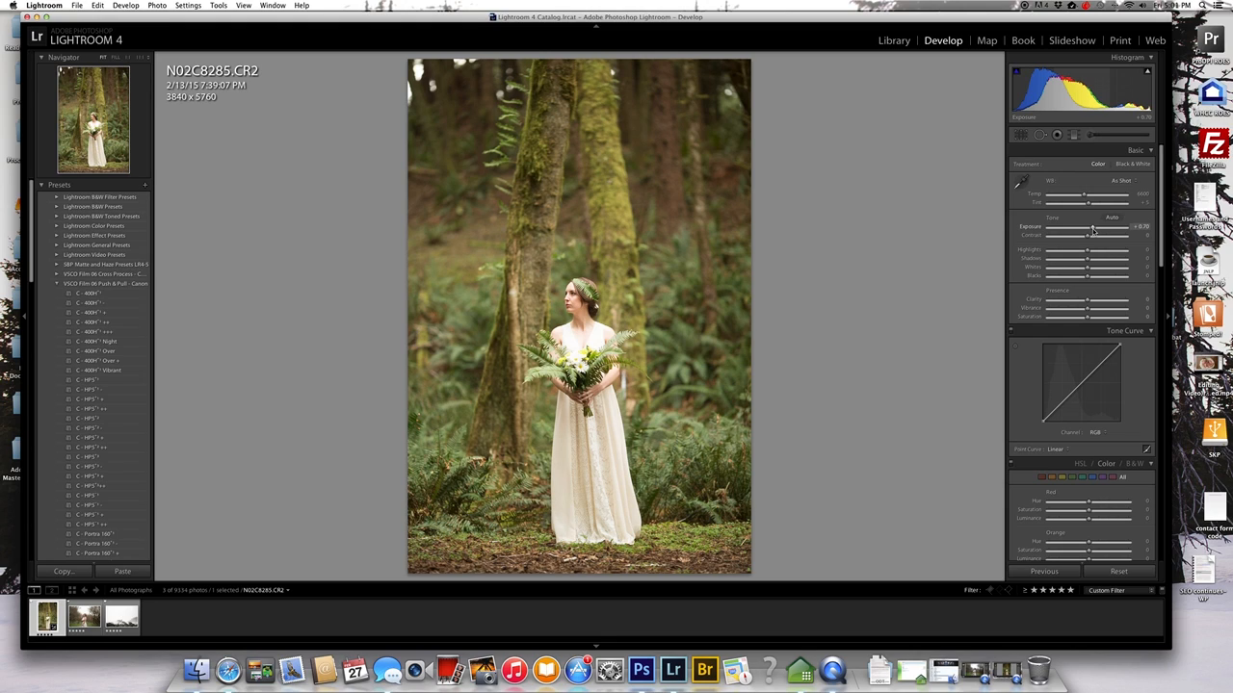
left_click_drag(1093, 230, 1089, 230)
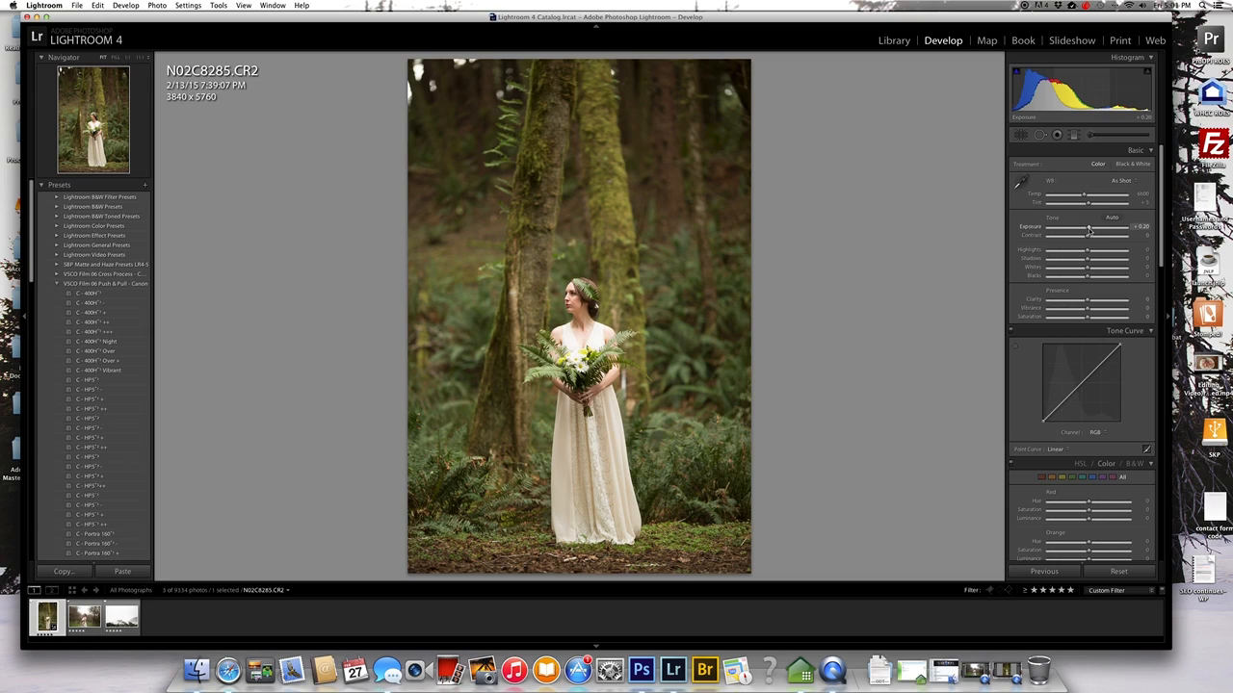
left_click_drag(1089, 204, 1091, 205)
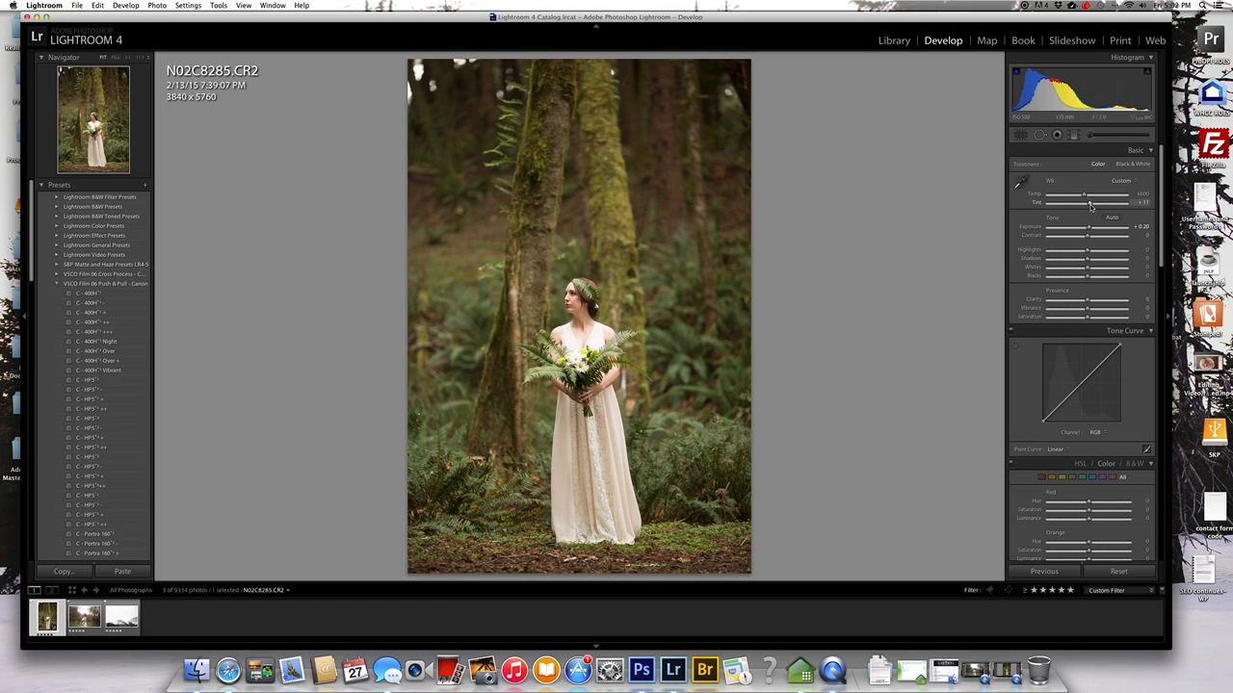
Step: Apply the C - Portra 160 preset from VSCO Film 06 Push & Pull - Canon with The Fader plug-in at slightly reduced opacity
left_click(134, 6)
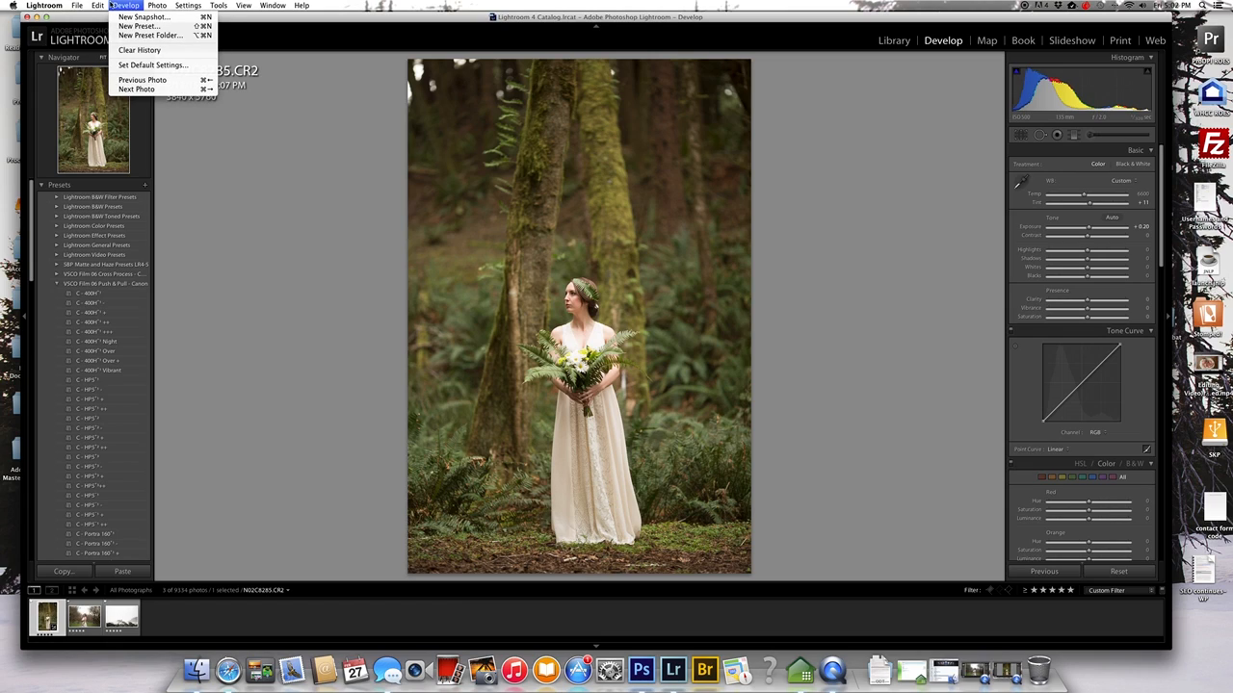
mouse_move(100, 5)
mouse_move(146, 180)
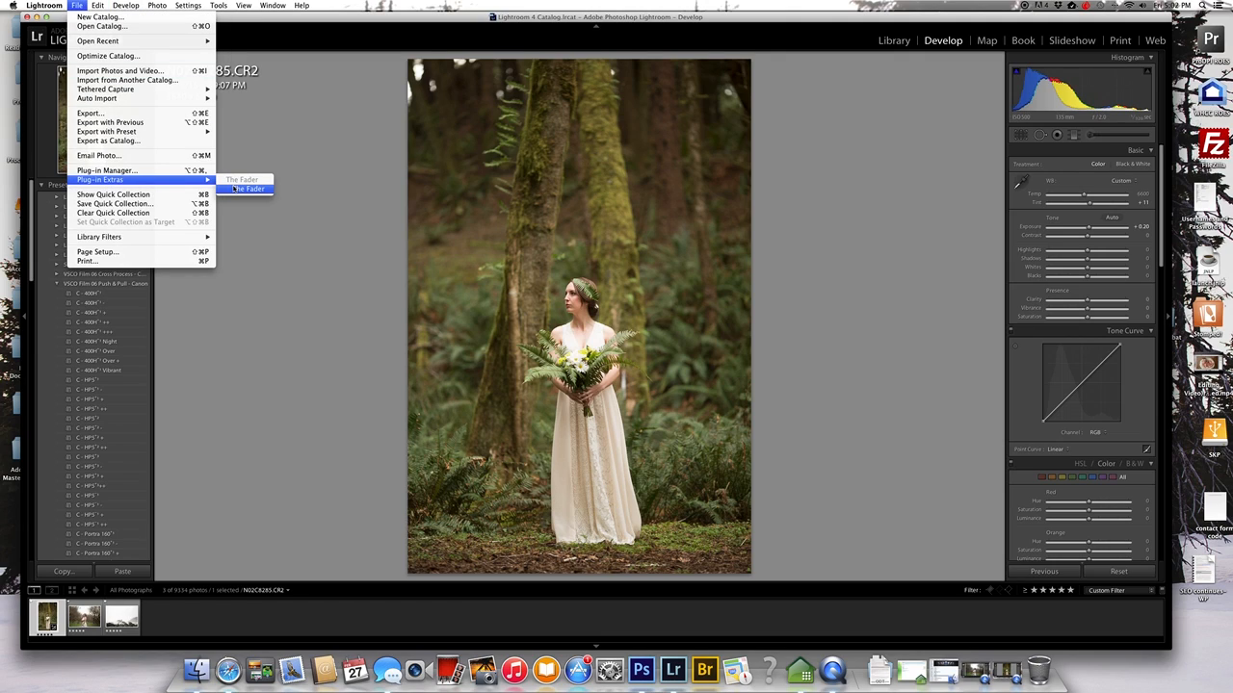
left_click(234, 188)
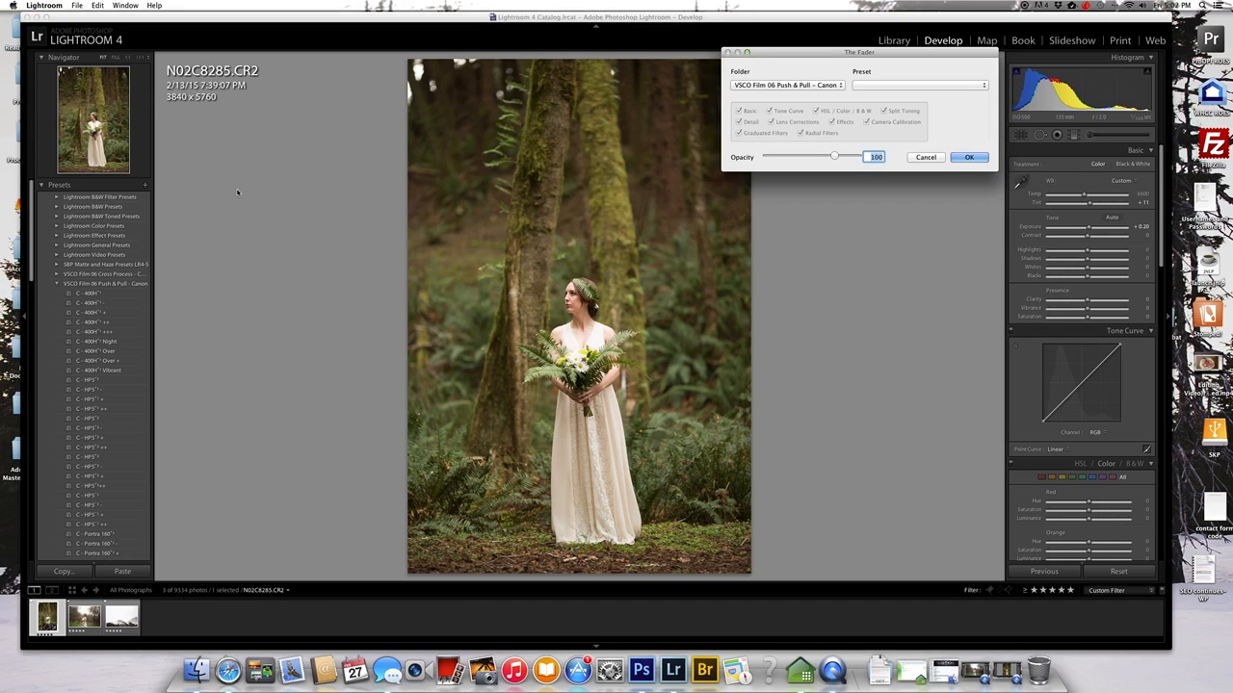
left_click(974, 87)
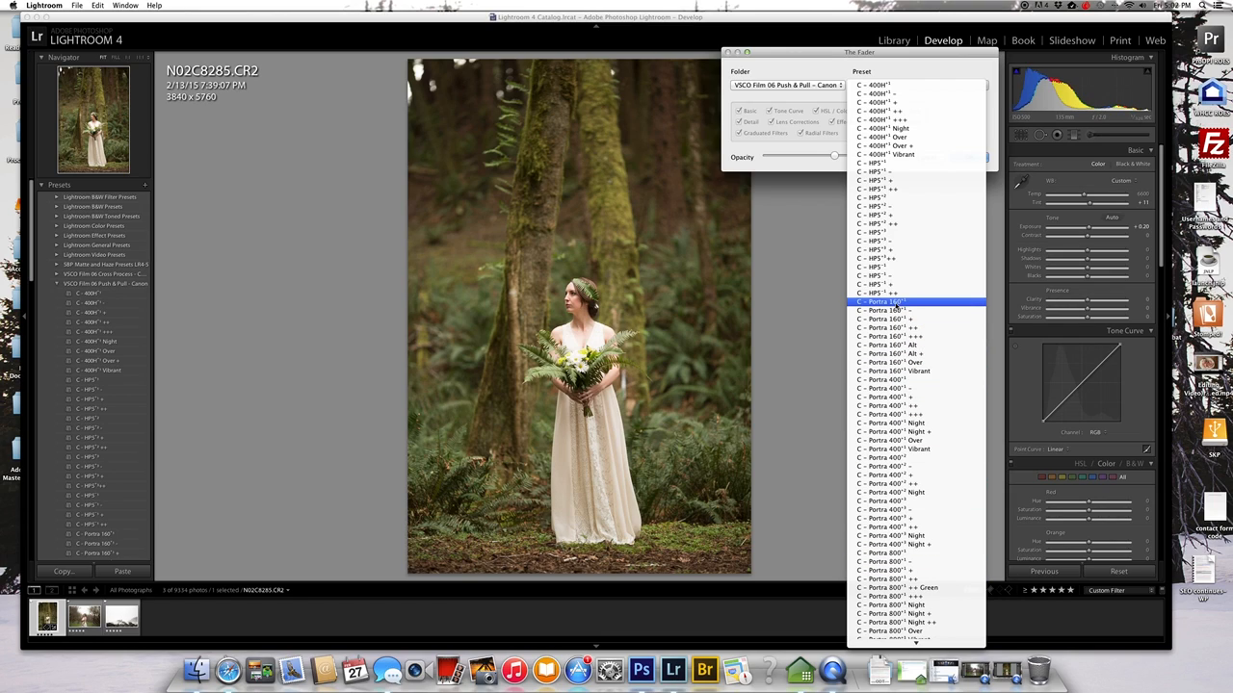
left_click(895, 302)
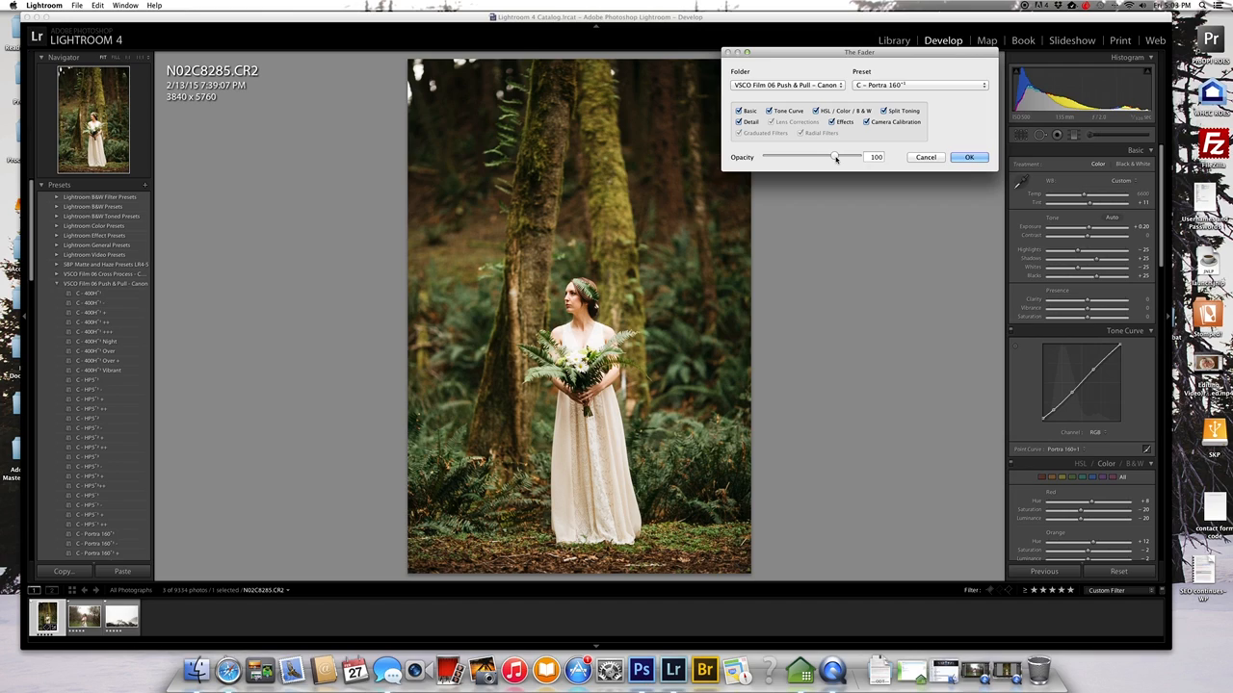
mouse_move(836, 159)
left_mouse_down()
mouse_move(855, 156)
mouse_move(808, 157)
mouse_move(830, 157)
left_mouse_up()
double_click(876, 157)
type("100")
left_click(969, 157)
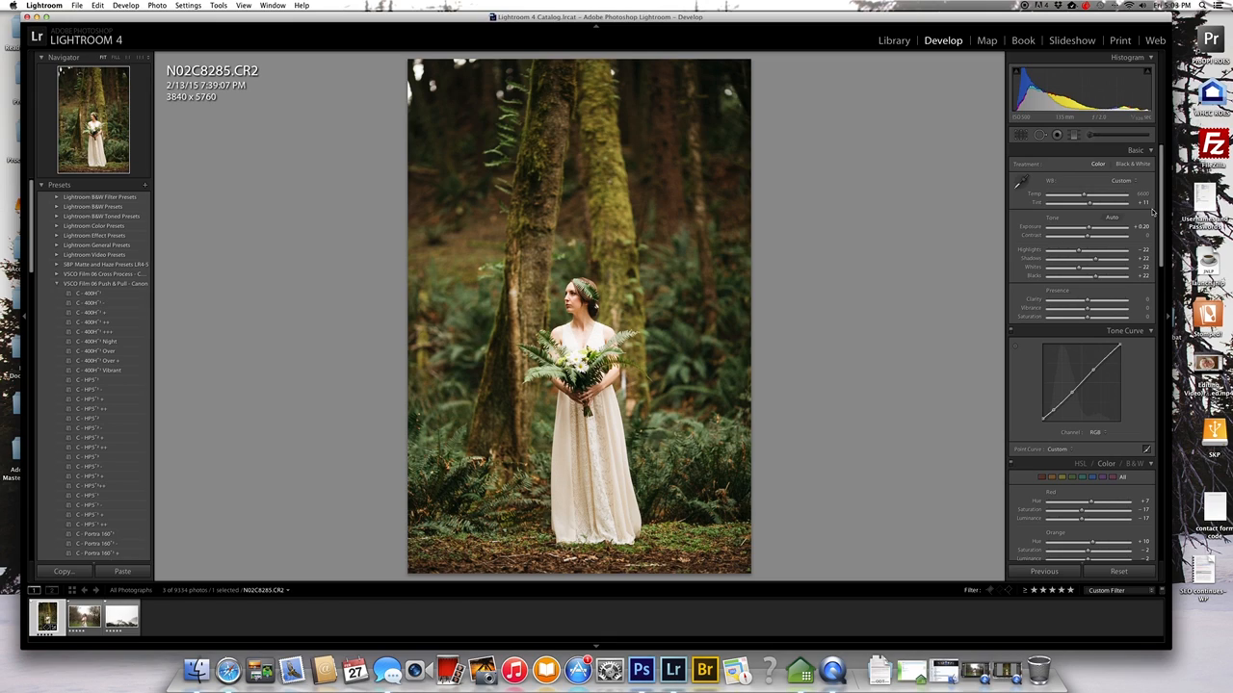
Step: Lower the yellow saturation in the forest portrait's color adjustments
left_click_drag(1163, 218, 1165, 294)
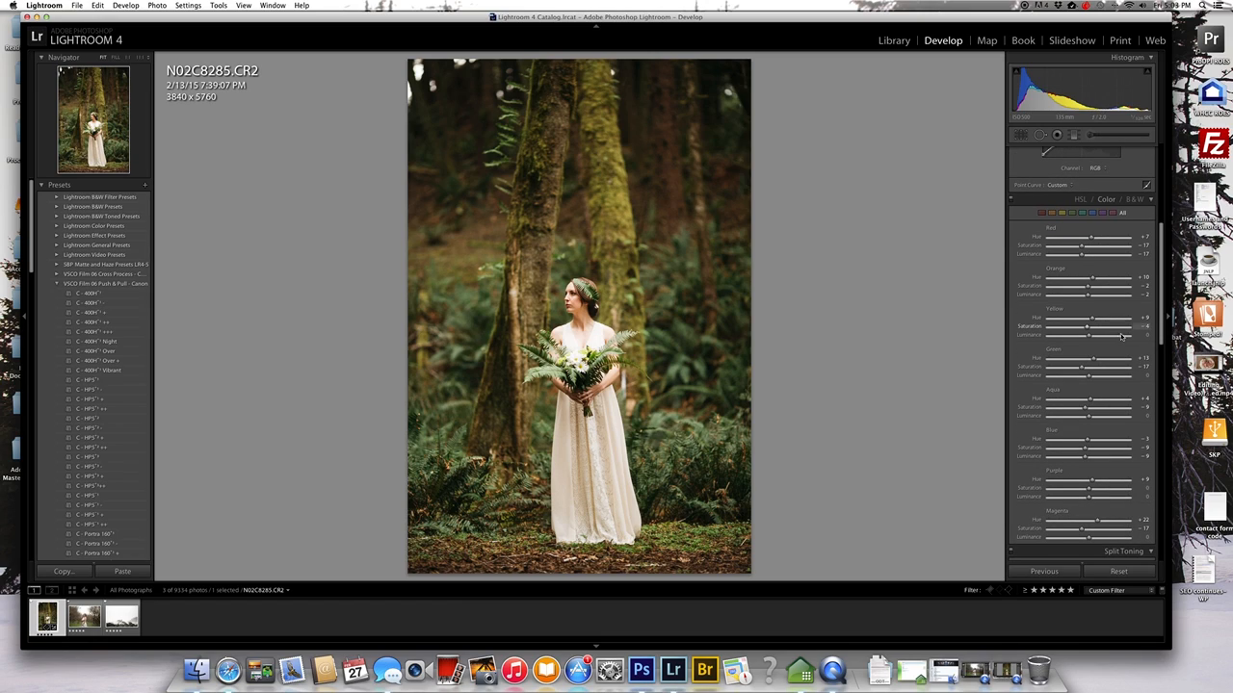
left_click_drag(1088, 329, 1077, 329)
left_click_drag(1079, 329, 1080, 328)
Step: Remove the film grain from the forest portrait by lowering its amount to the minimum
left_click_drag(1161, 338, 1162, 565)
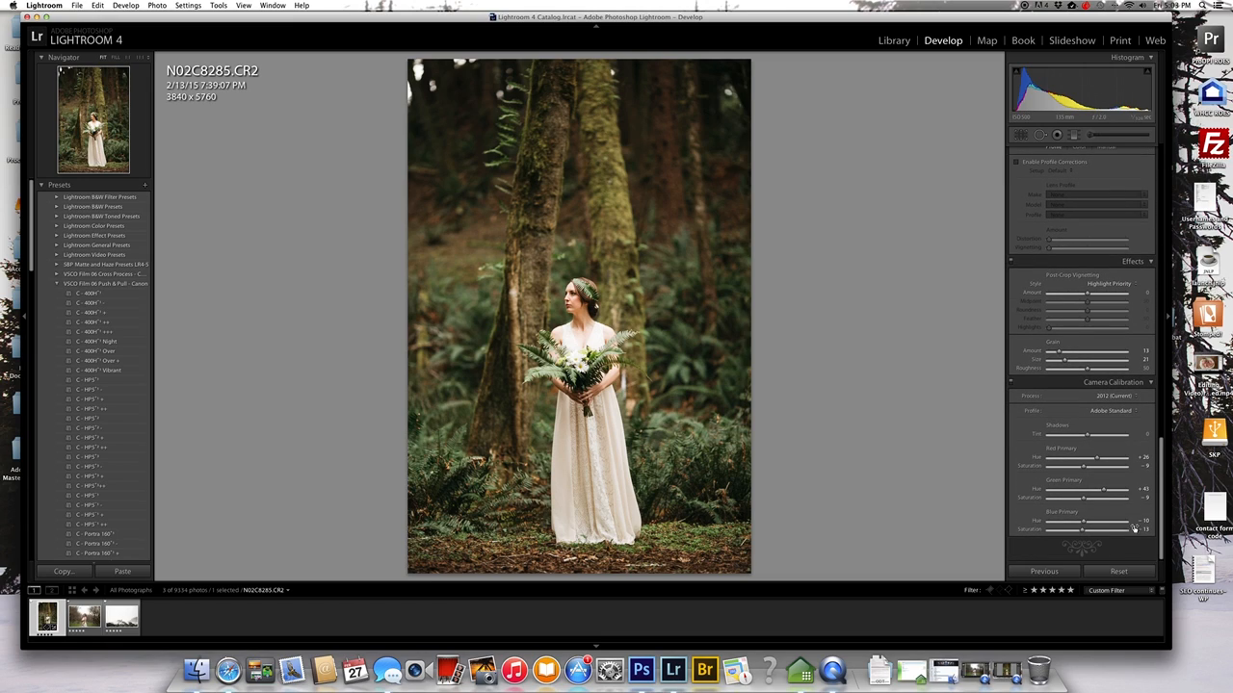
left_click_drag(1051, 354, 1044, 354)
left_click_drag(1163, 479, 1144, 175)
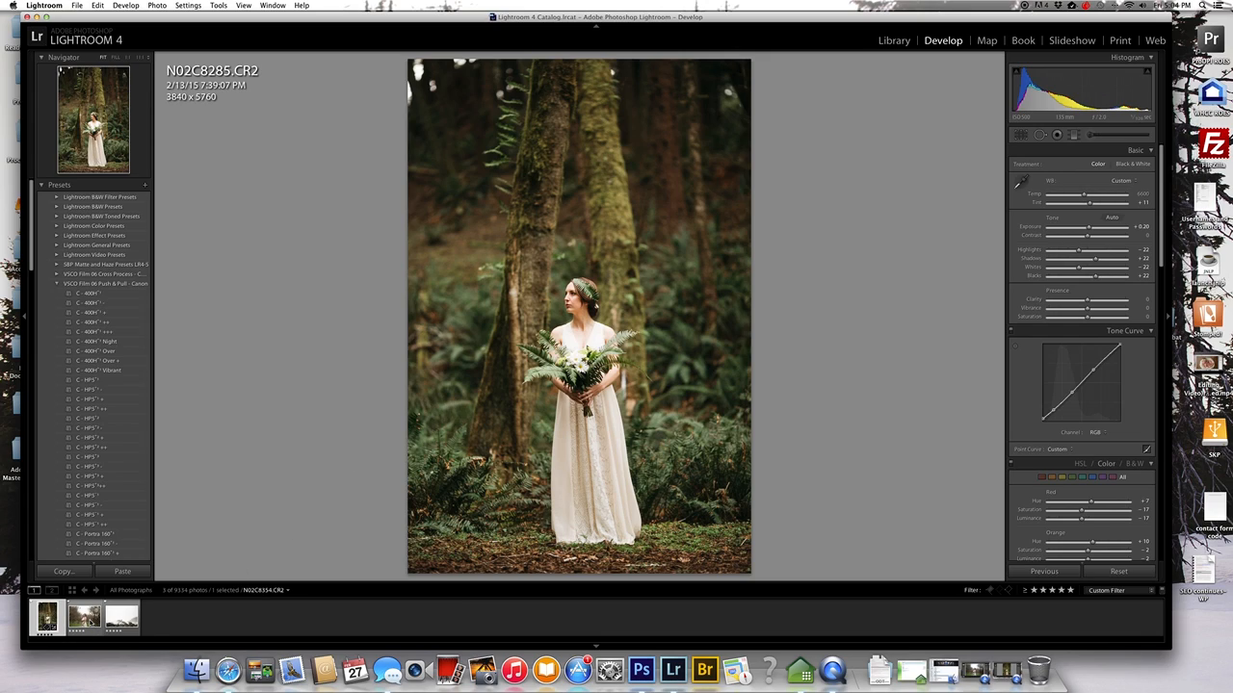
Step: Select the second photo, N02C8354.CR2, and set its temperature to 7200 and tint to +10
left_click(84, 617)
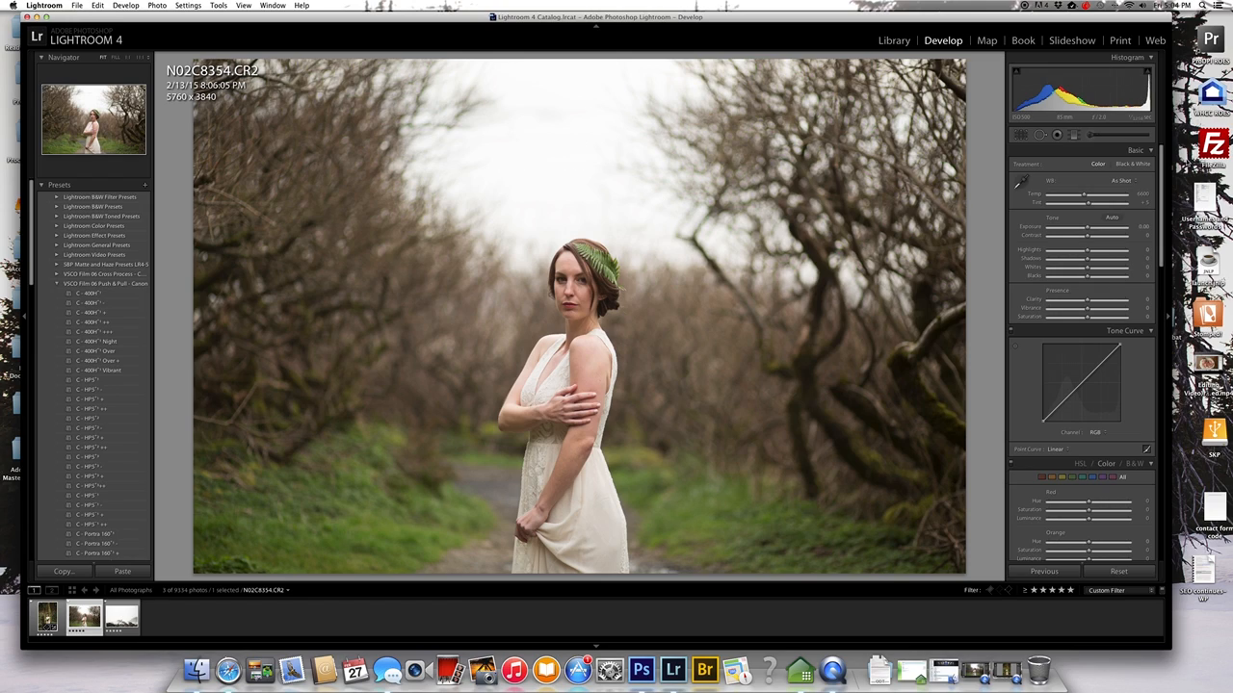
left_click(1141, 193)
type("7200")
key("Return")
left_click(1091, 205)
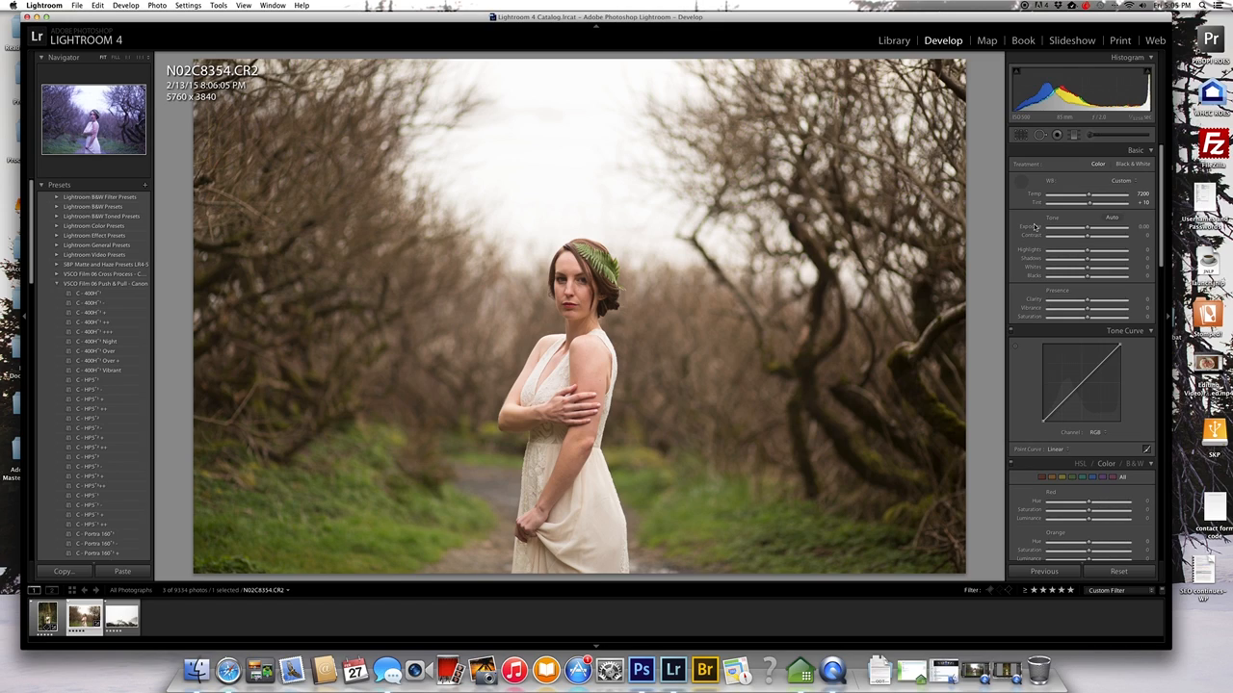
Step: Apply the C - Portra 160 preset to the path portrait and reduce its grain amount to 0
left_click(84, 534)
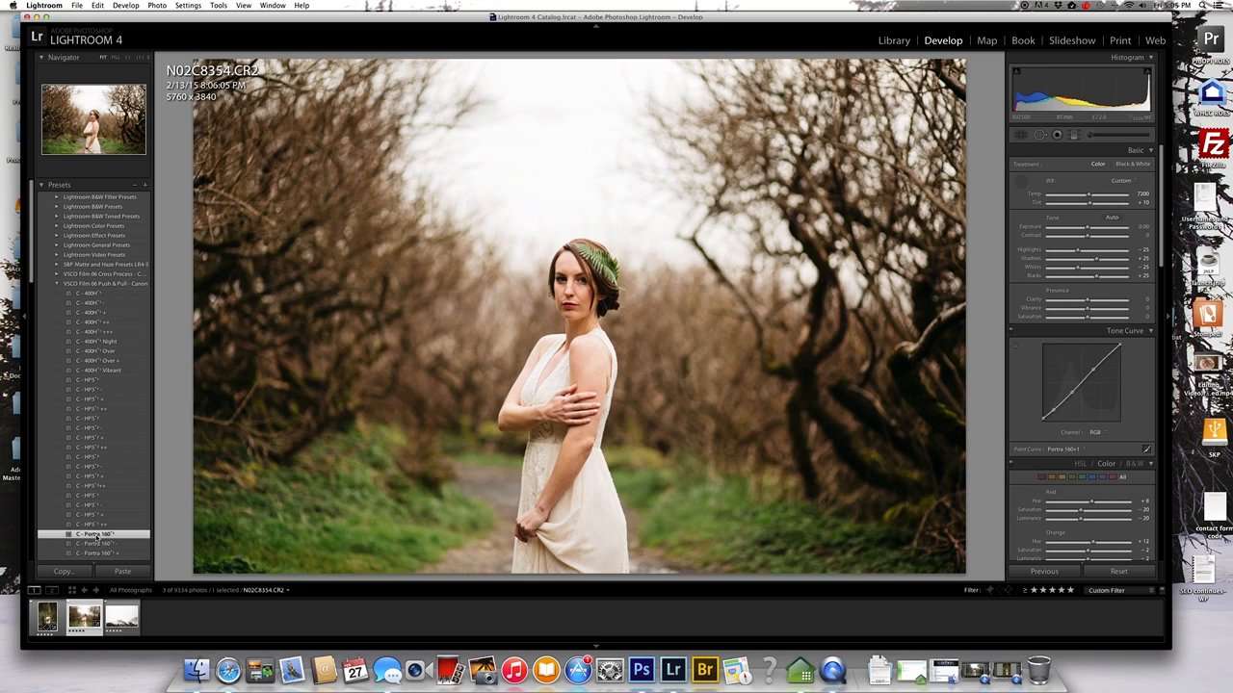
left_click_drag(1163, 185, 1152, 352)
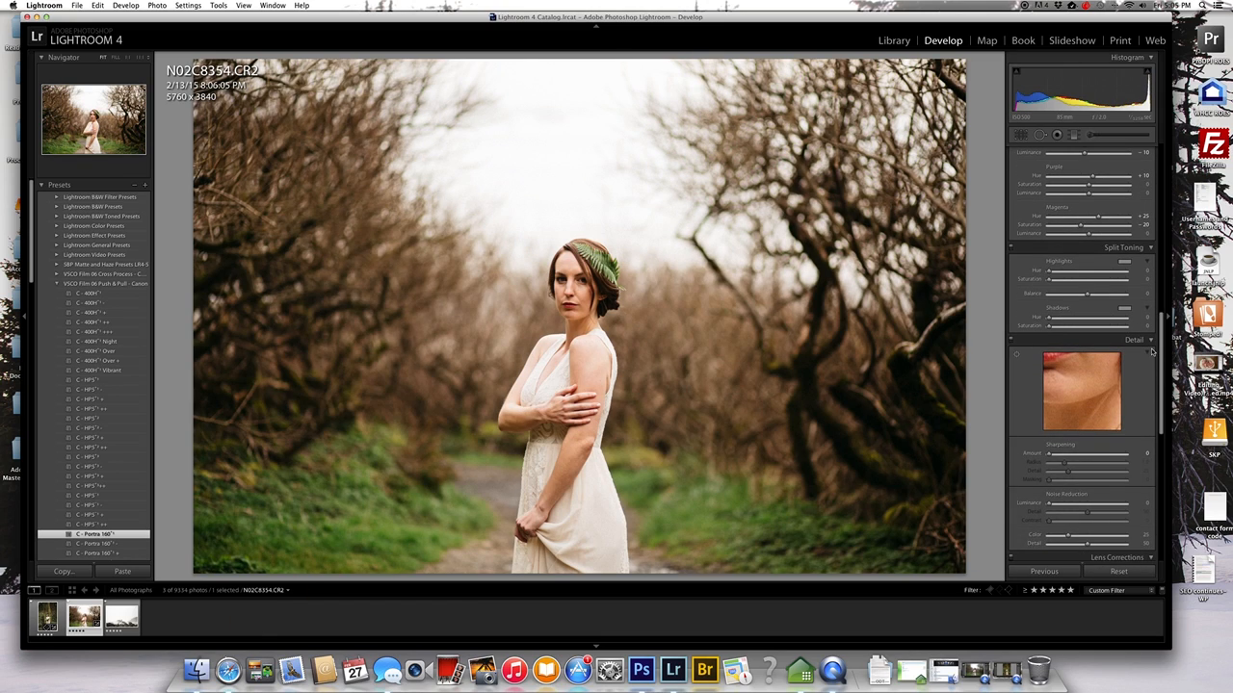
scroll(1152, 351, "down", 10)
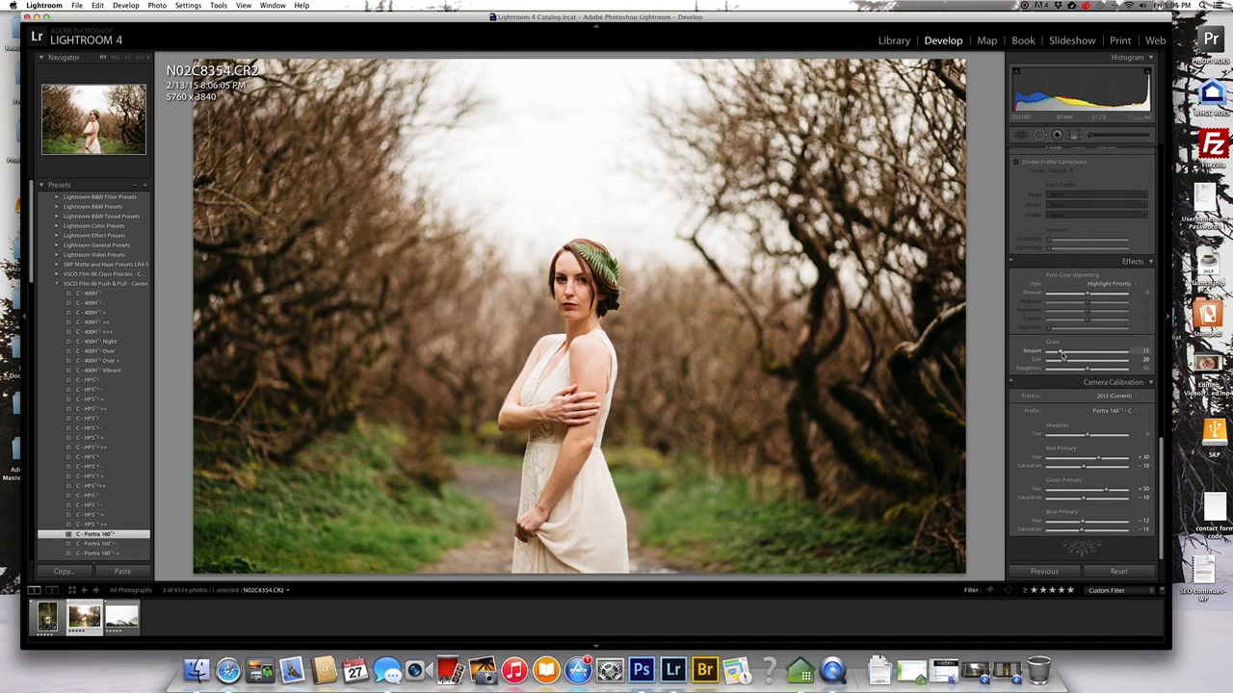
left_click_drag(1062, 354, 1048, 354)
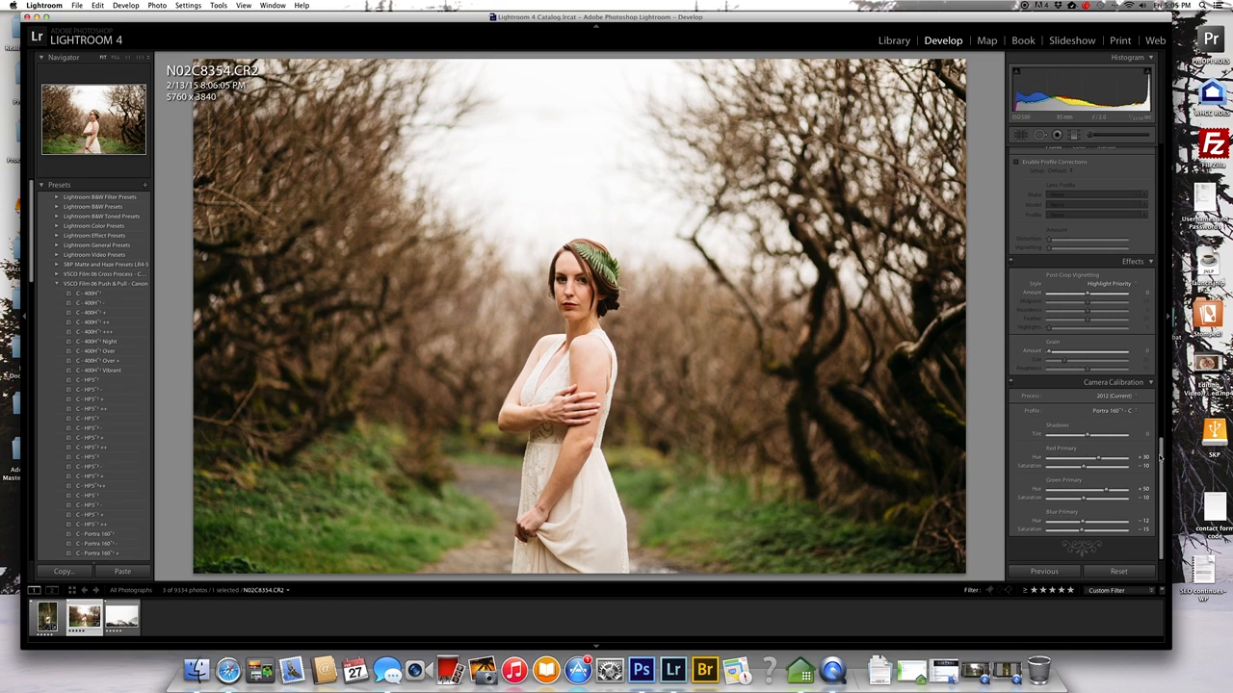
left_click_drag(1162, 468, 1171, 166)
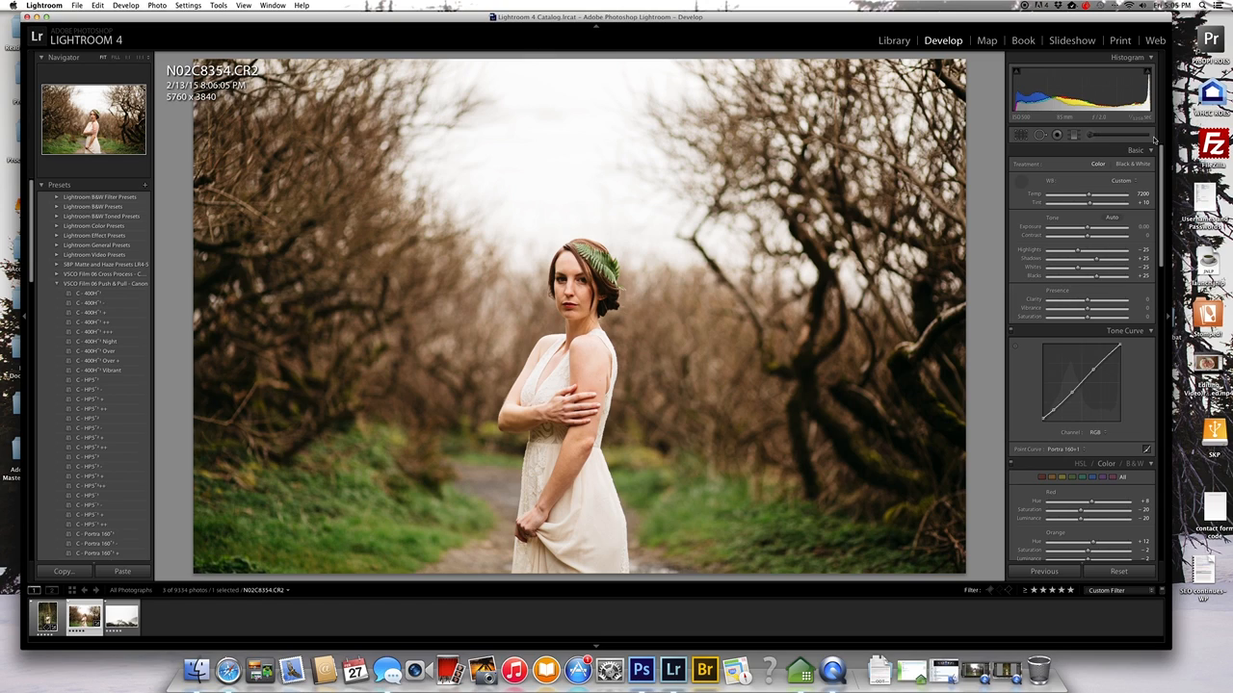
Step: Try a cooler white balance on the path portrait and restore the temperature to 7200
left_click_drag(1090, 195, 1082, 196)
left_click(1142, 195)
type("65")
key("Return")
left_click(1132, 194)
type("720")
key("Return")
Step: Lower the path portrait's yellow saturation to about -28
left_click_drag(1160, 201, 1160, 304)
left_click_drag(1086, 250, 1076, 248)
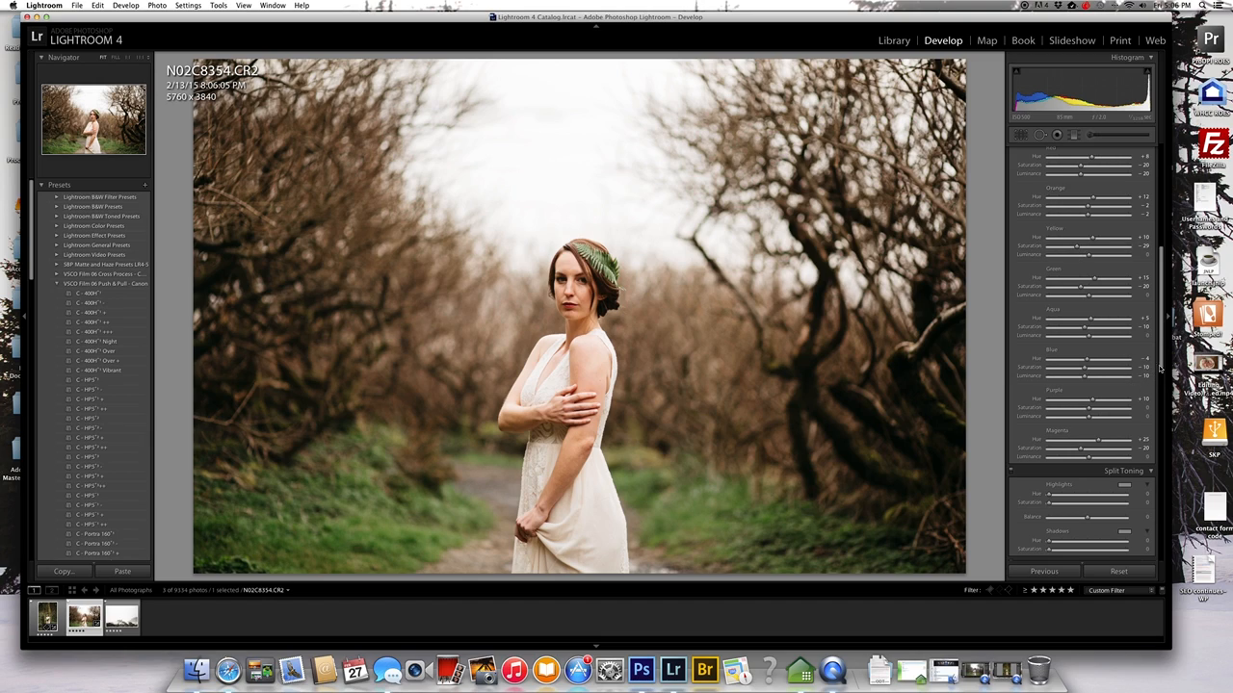
scroll(1162, 361, "up", 1)
left_click_drag(1163, 361, 1172, 227)
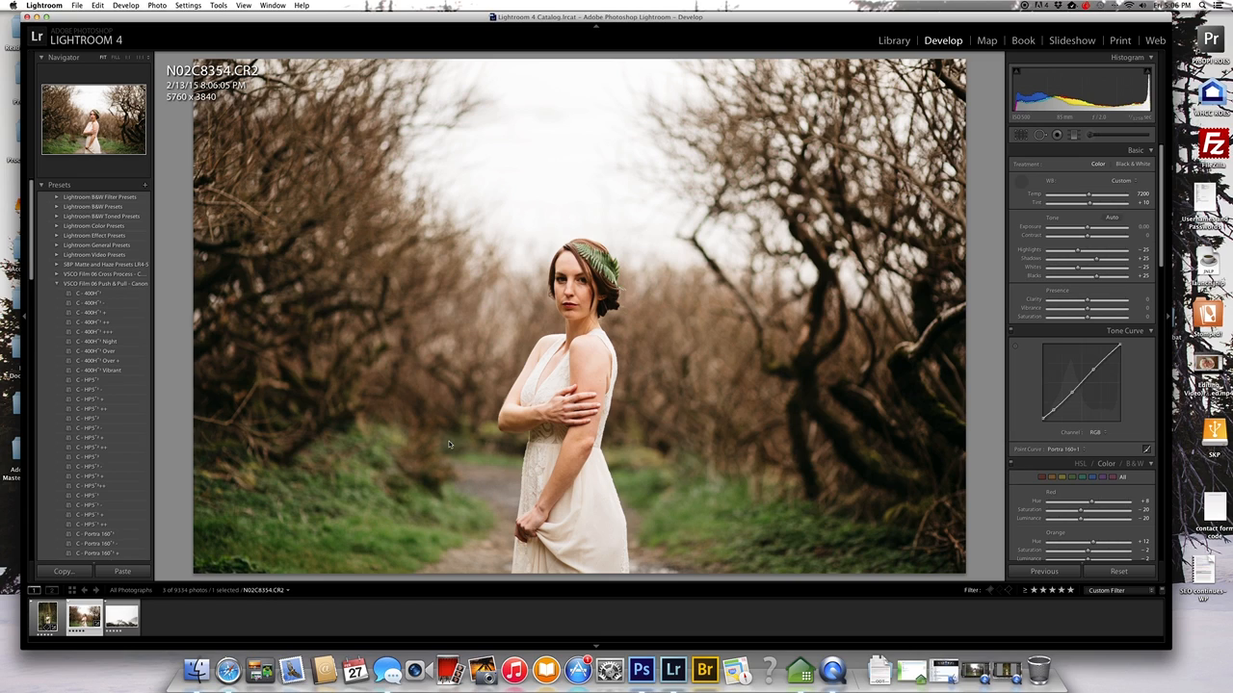
Step: Select the rocky coast photo, N02C8554.CR2, and set its exposure to -0.25, temperature to 7200 and tint to +10
left_click(123, 620)
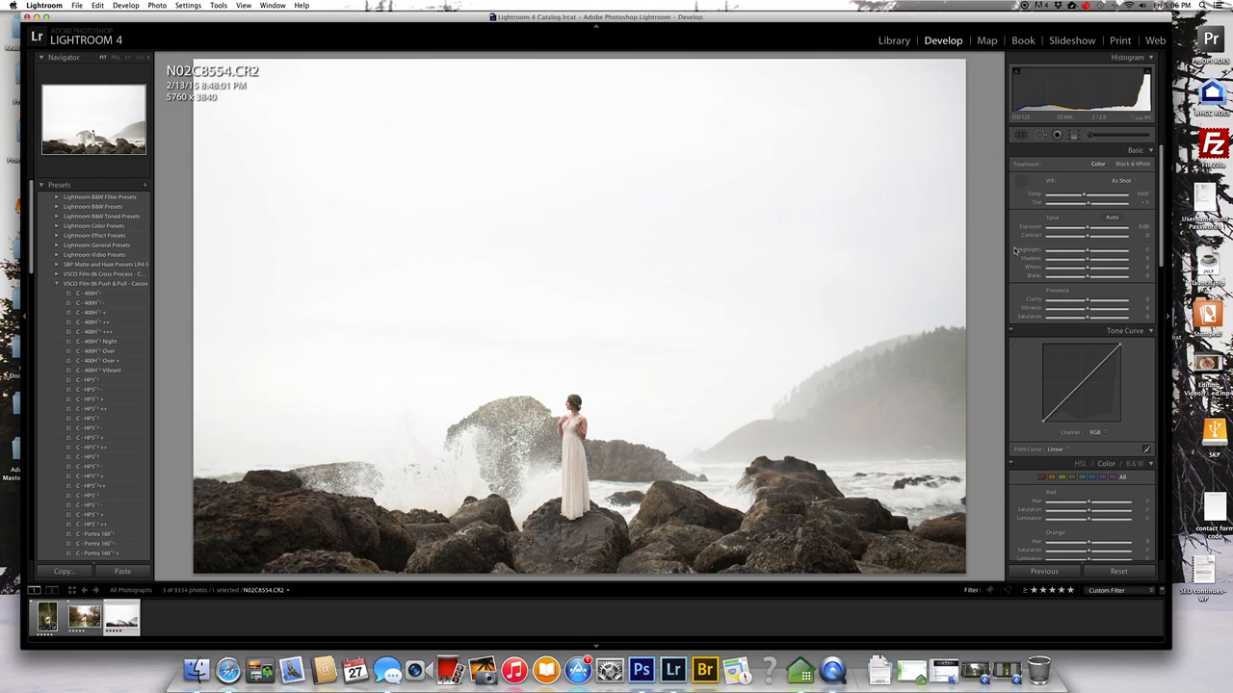
left_click_drag(1089, 230, 1087, 232)
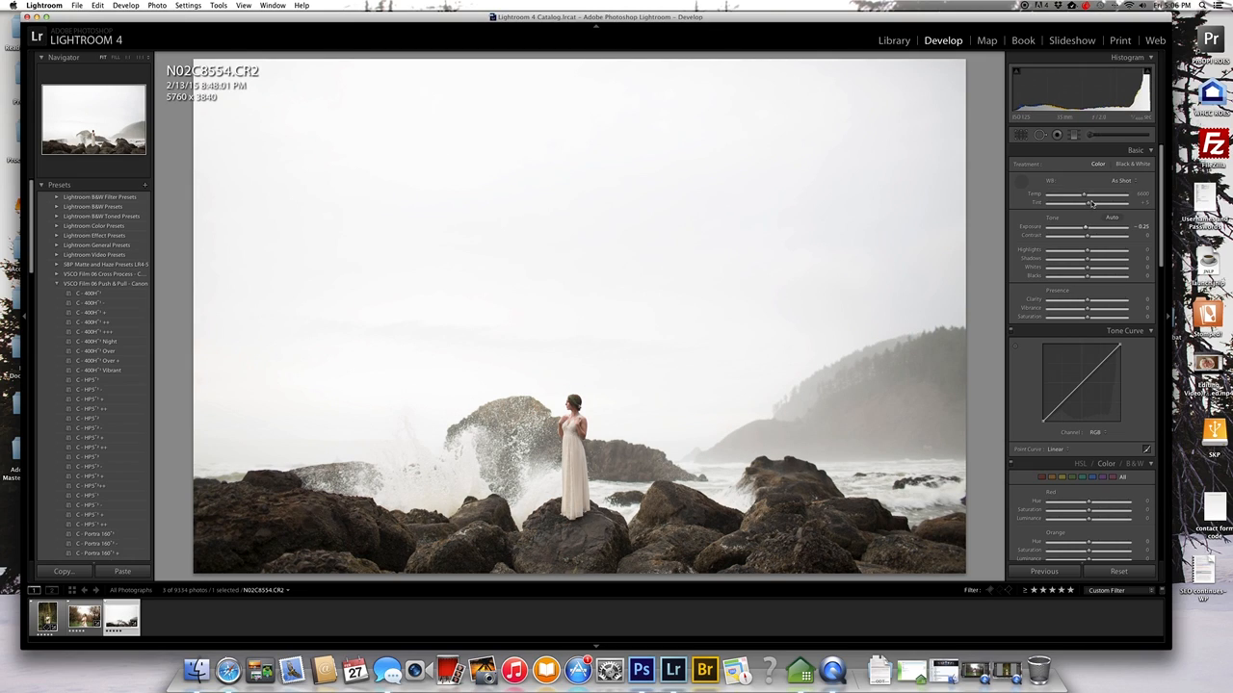
left_click(1142, 195)
type("7000")
key("Return")
left_click(1088, 196)
mouse_move(1089, 197)
left_mouse_down()
mouse_move(1107, 196)
mouse_move(1091, 196)
left_mouse_up()
left_click(1142, 195)
type("7")
key("Return")
Step: Apply the C - Portra 160 preset to the rocky coast photo
scroll(1160, 205, "down", 2)
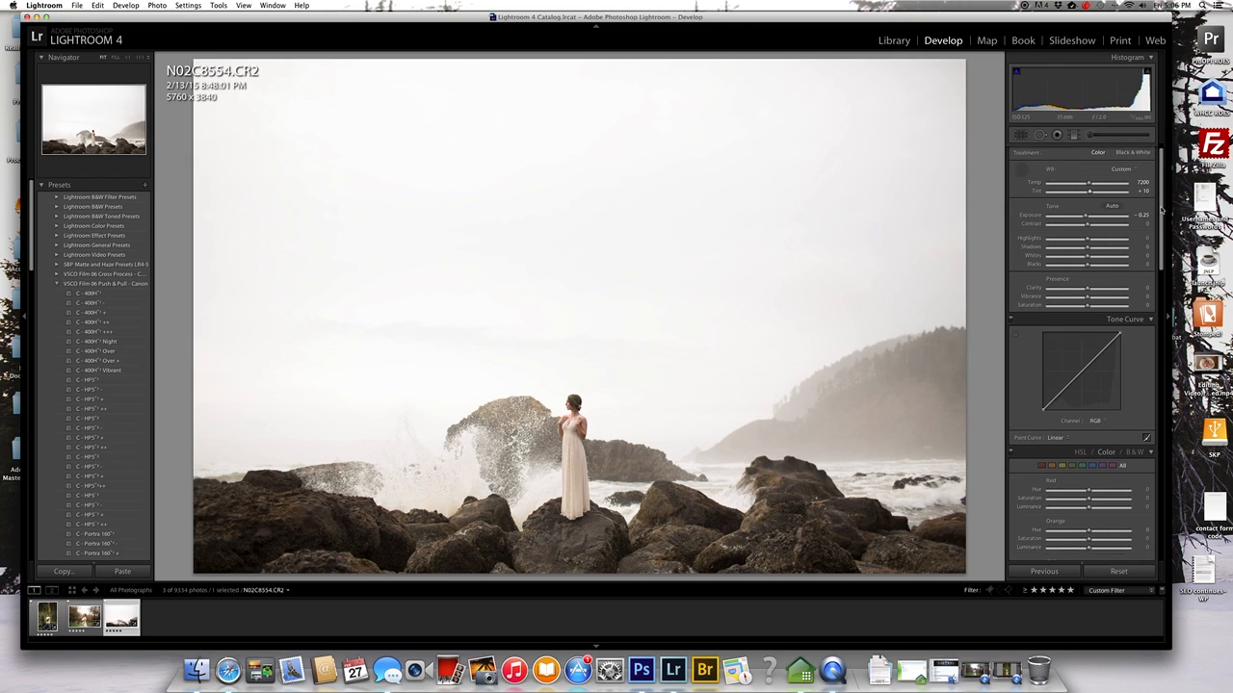
left_click(100, 536)
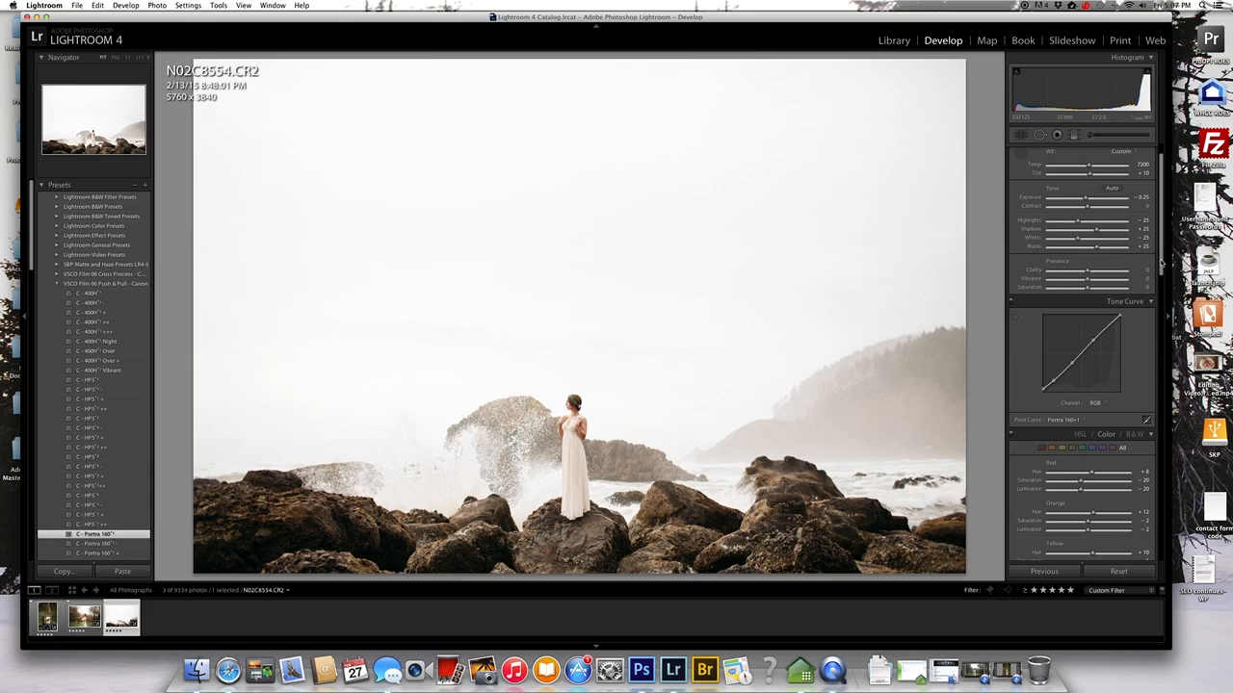
scroll(1160, 263, "up", 2)
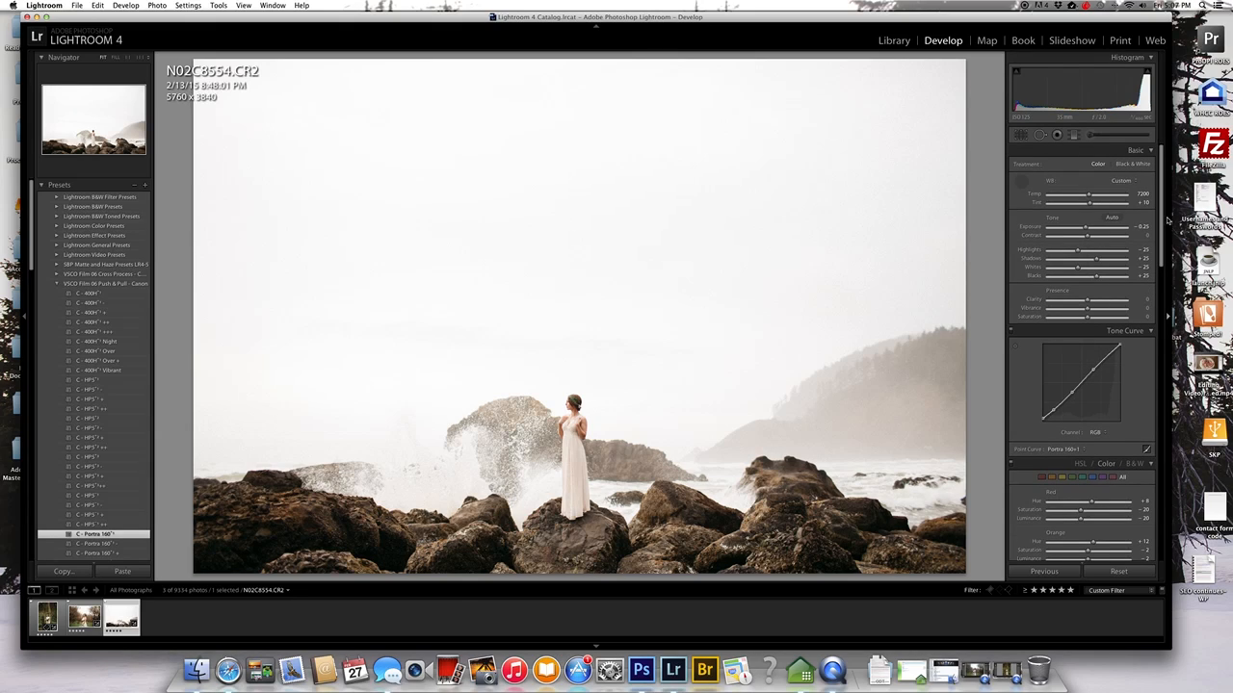
mouse_move(1088, 237)
left_mouse_down()
mouse_move(1078, 237)
mouse_move(1101, 236)
mouse_move(1087, 238)
left_mouse_up()
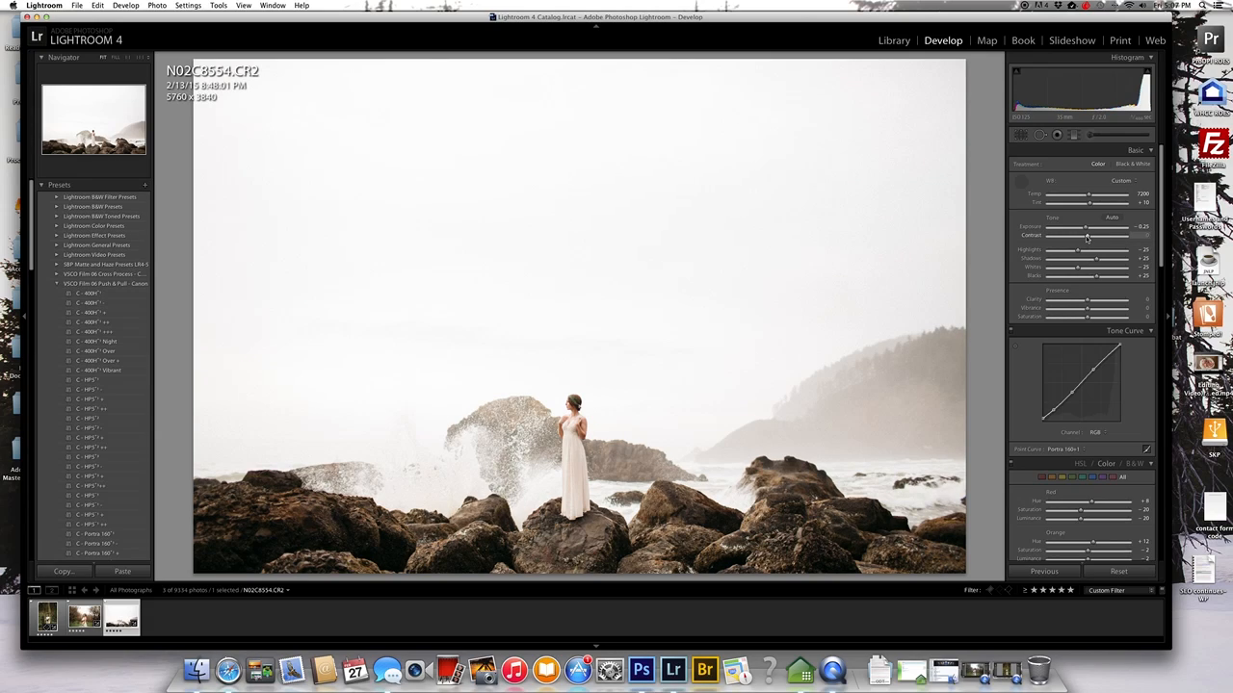
Step: Paint an adjustment brush mask over the sky and hillside around the woman and set its exposure to -1.45
left_click(1091, 135)
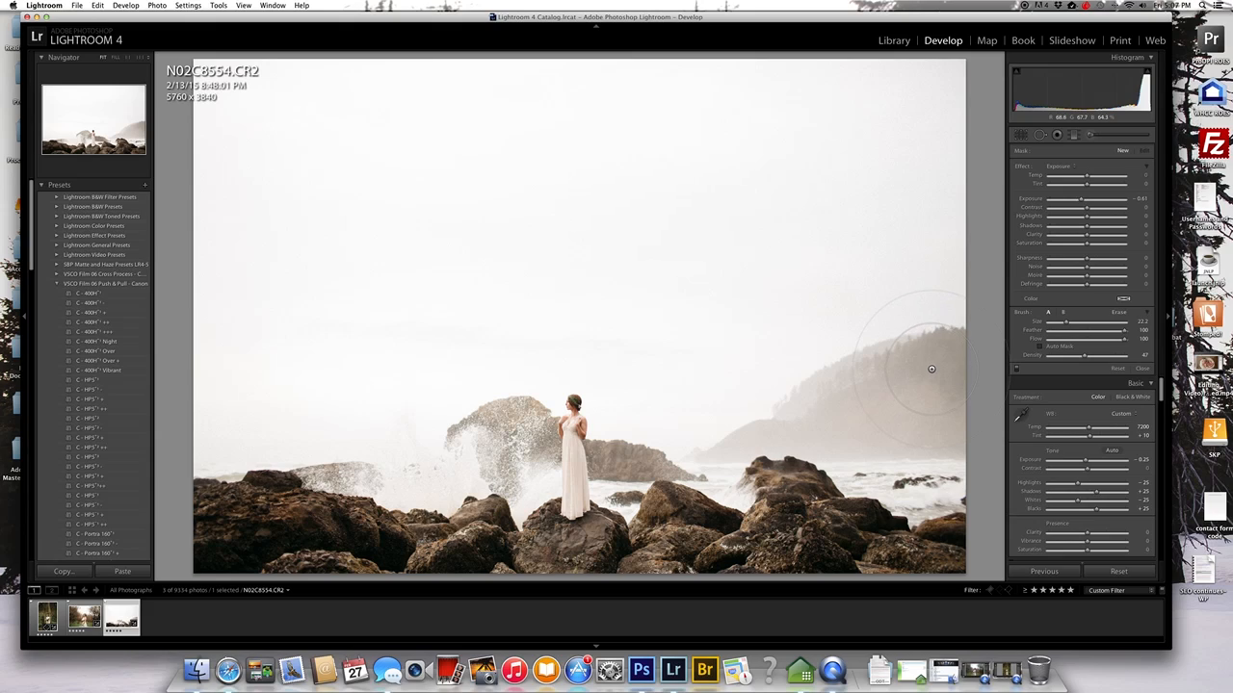
mouse_move(930, 369)
left_mouse_down()
mouse_move(745, 441)
mouse_move(900, 434)
mouse_move(896, 391)
mouse_move(732, 449)
mouse_move(729, 436)
mouse_move(824, 413)
mouse_move(880, 343)
mouse_move(878, 363)
mouse_move(805, 381)
mouse_move(722, 364)
mouse_move(726, 354)
mouse_move(647, 319)
mouse_move(381, 321)
mouse_move(487, 326)
mouse_move(294, 366)
mouse_move(247, 434)
mouse_move(340, 441)
mouse_move(408, 427)
mouse_move(365, 486)
mouse_move(396, 477)
mouse_move(261, 499)
mouse_move(292, 372)
mouse_move(515, 236)
mouse_move(844, 341)
mouse_move(919, 439)
mouse_move(943, 266)
mouse_move(919, 230)
mouse_move(818, 217)
mouse_move(895, 115)
mouse_move(651, 110)
mouse_move(447, 142)
mouse_move(490, 173)
mouse_move(296, 231)
mouse_move(404, 78)
mouse_move(200, 135)
mouse_move(254, 298)
mouse_move(496, 261)
mouse_move(359, 366)
mouse_move(486, 308)
mouse_move(849, 270)
mouse_move(880, 139)
mouse_move(515, 157)
mouse_move(251, 295)
mouse_move(206, 402)
mouse_move(606, 222)
mouse_move(806, 211)
mouse_move(878, 266)
left_mouse_up()
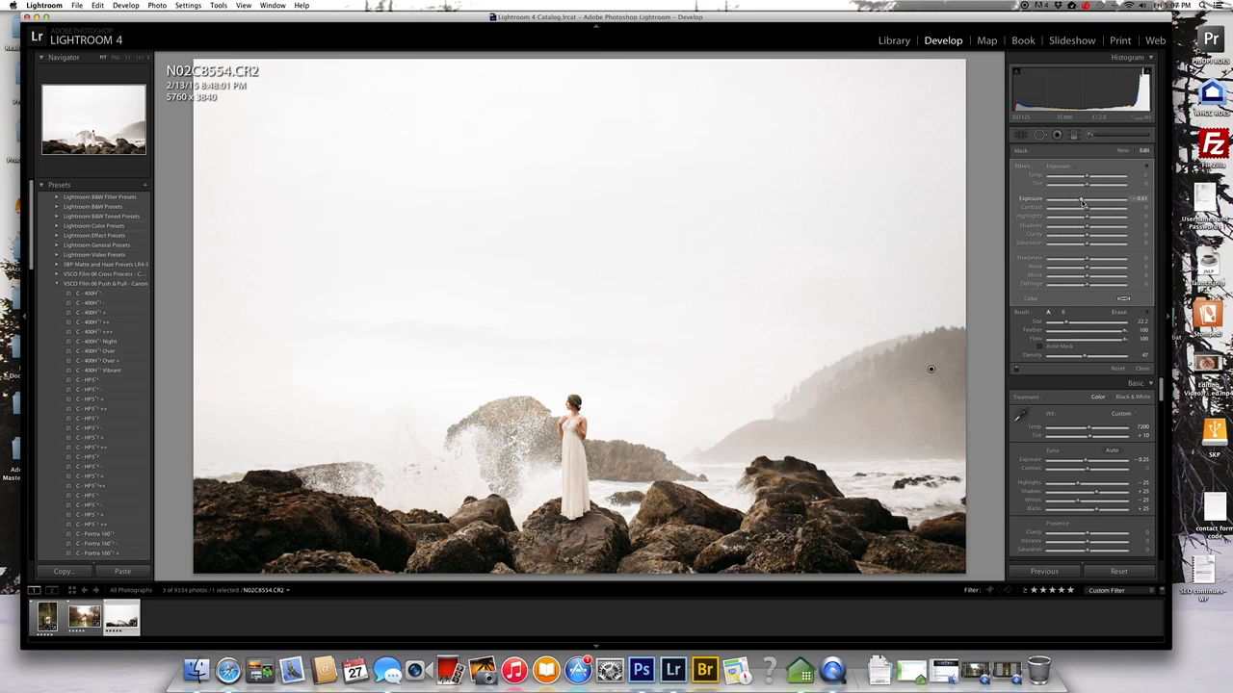
left_click_drag(1083, 201, 1052, 203)
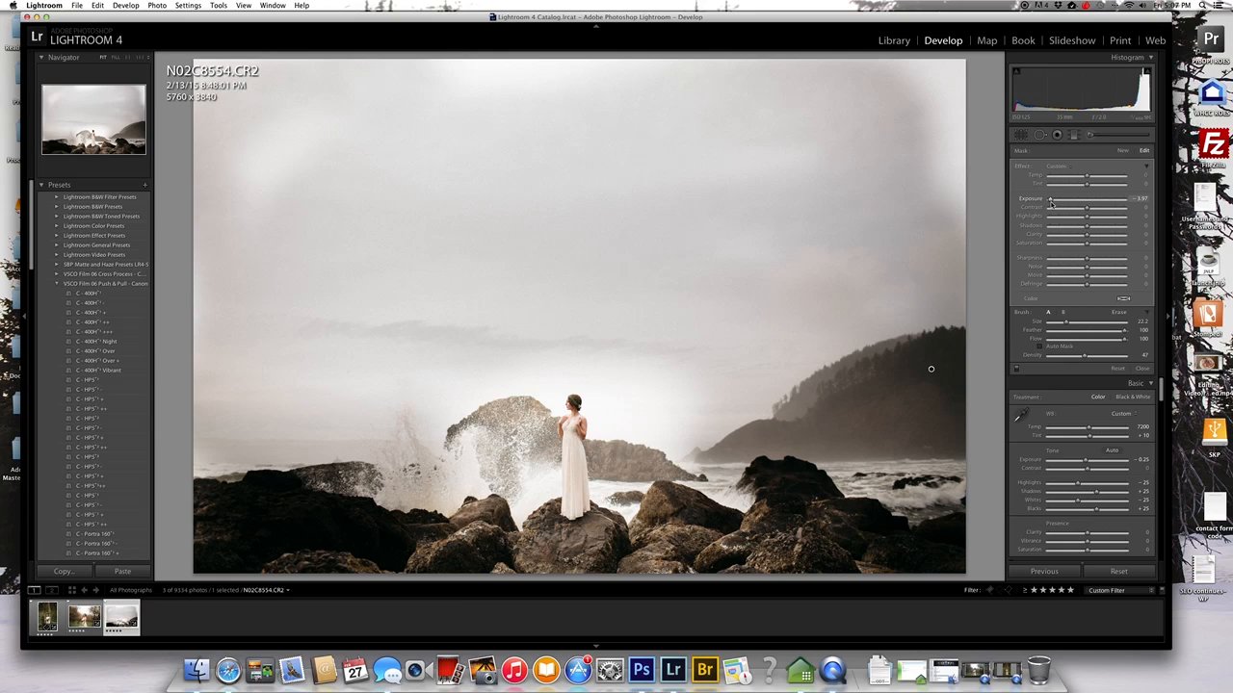
left_click_drag(1051, 200, 1074, 201)
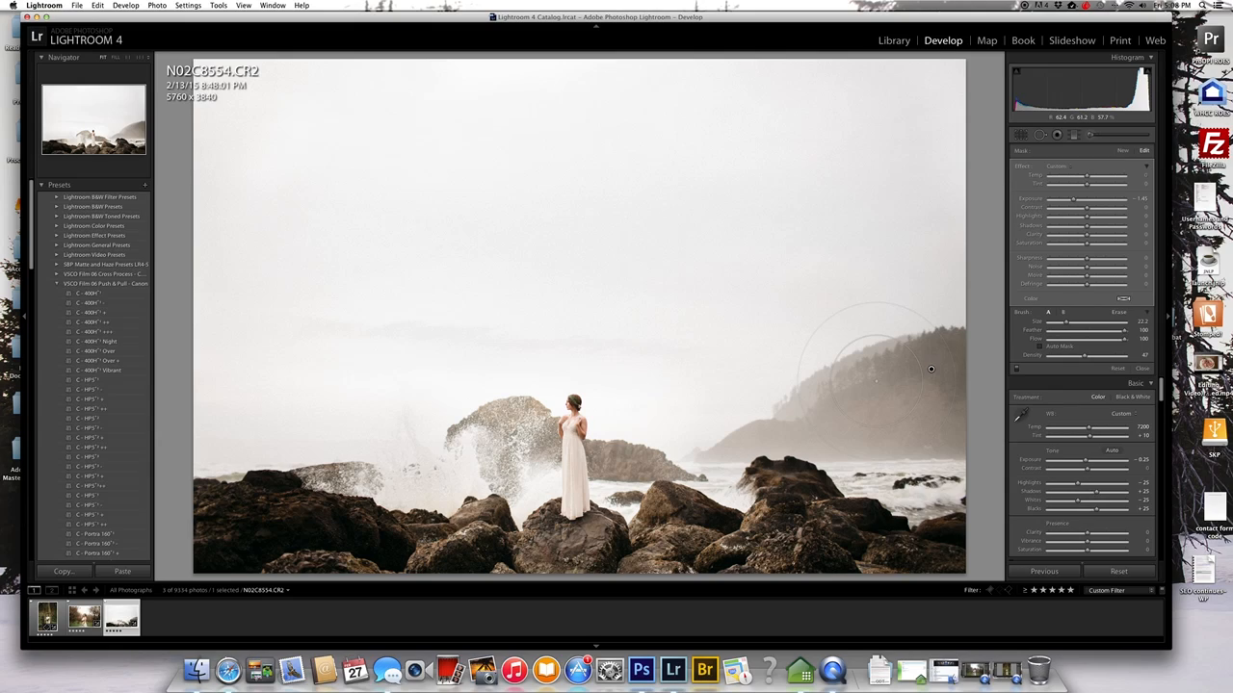
Step: Close the adjustment brush and reduce the rocky coast photo's grain amount to the minimum
left_click(34, 591)
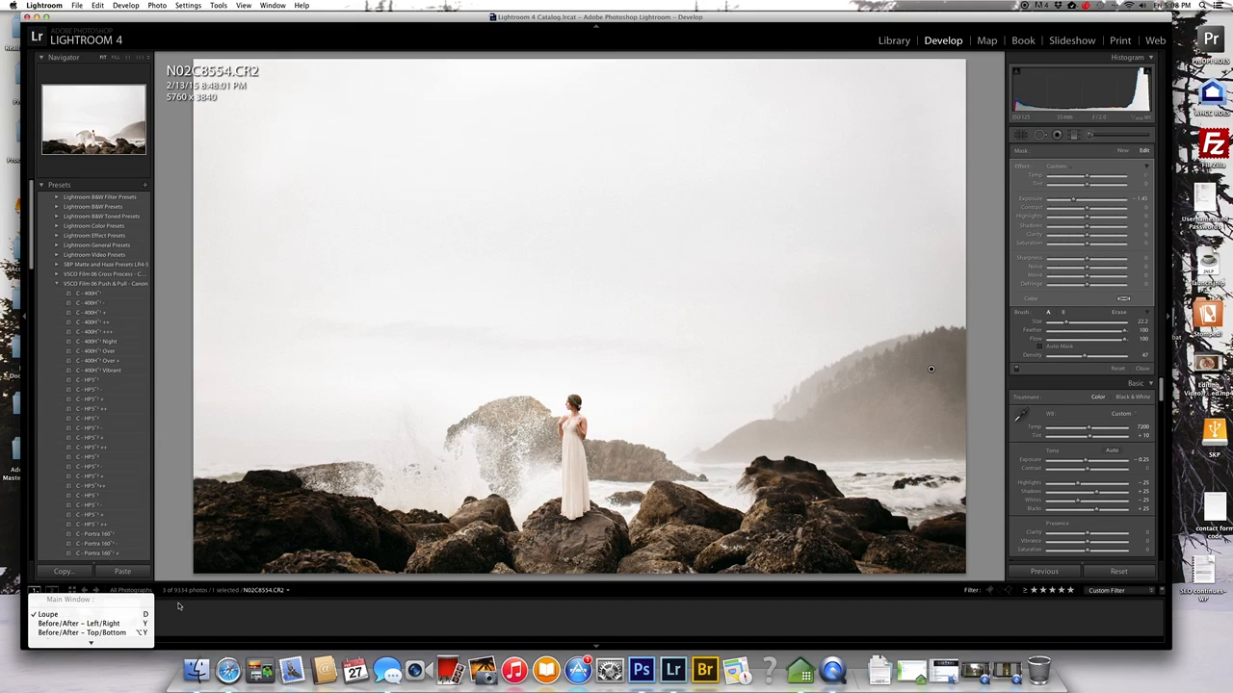
left_click(1169, 351)
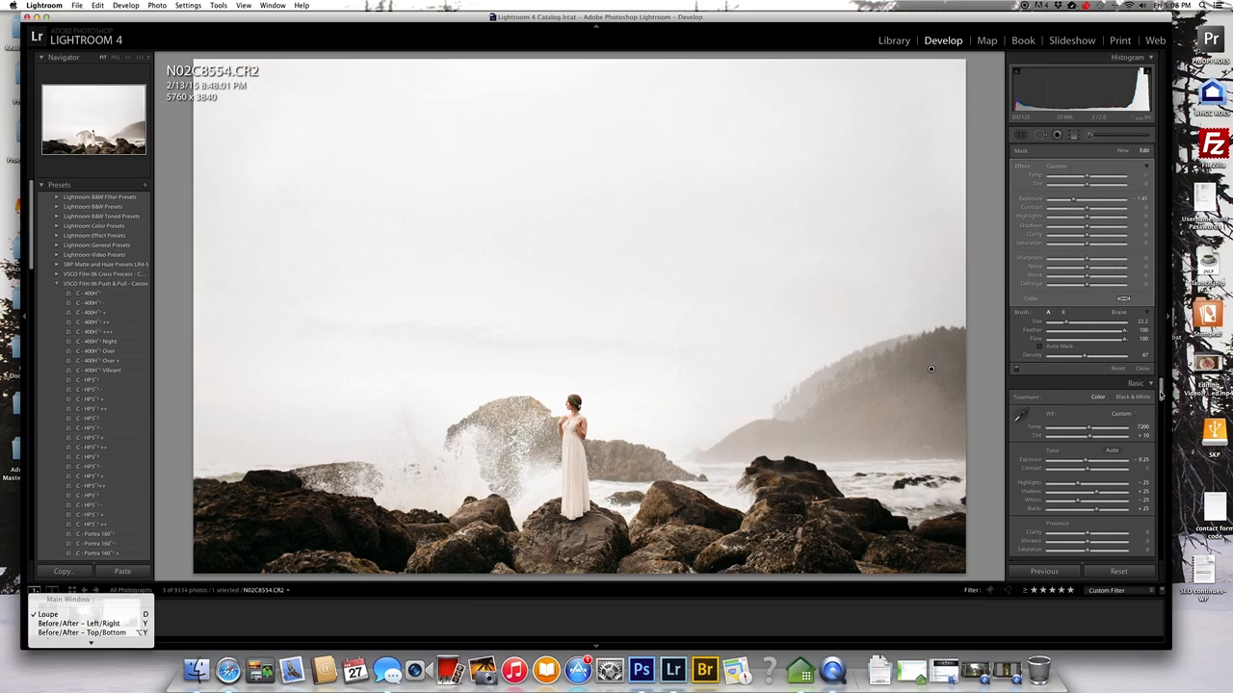
left_click(1093, 135)
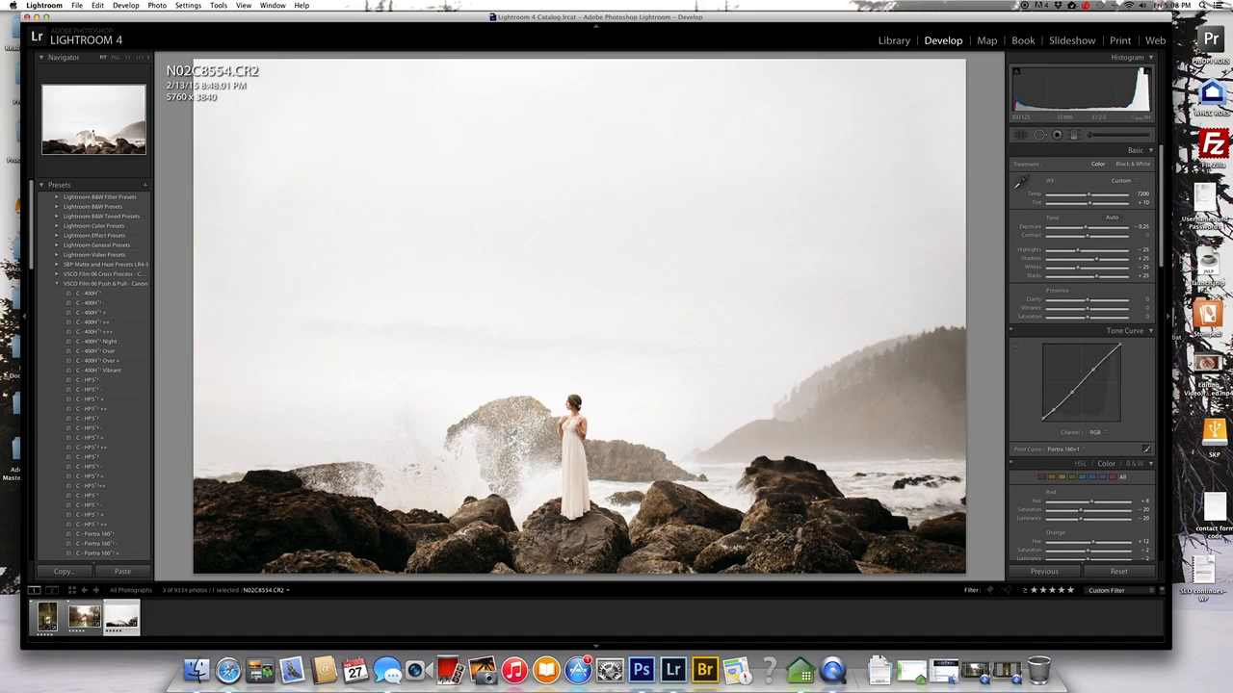
left_click_drag(1163, 246, 1152, 564)
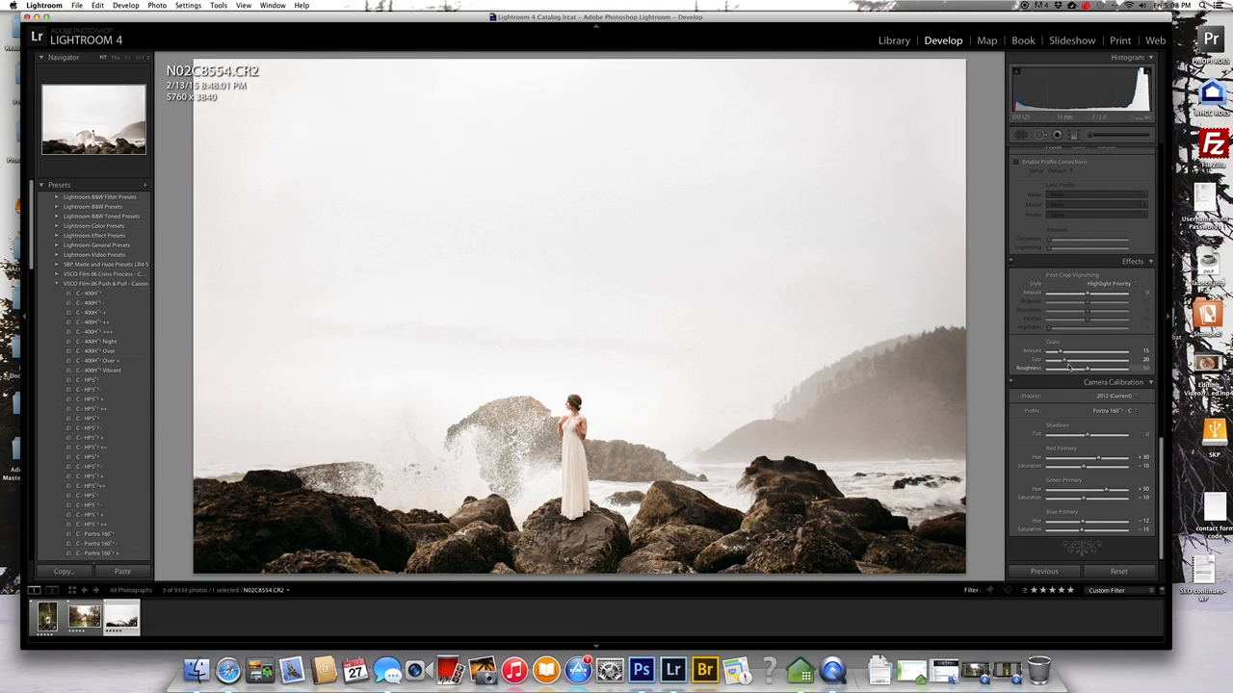
left_click_drag(1060, 353, 1047, 353)
left_click_drag(1159, 539, 1160, 192)
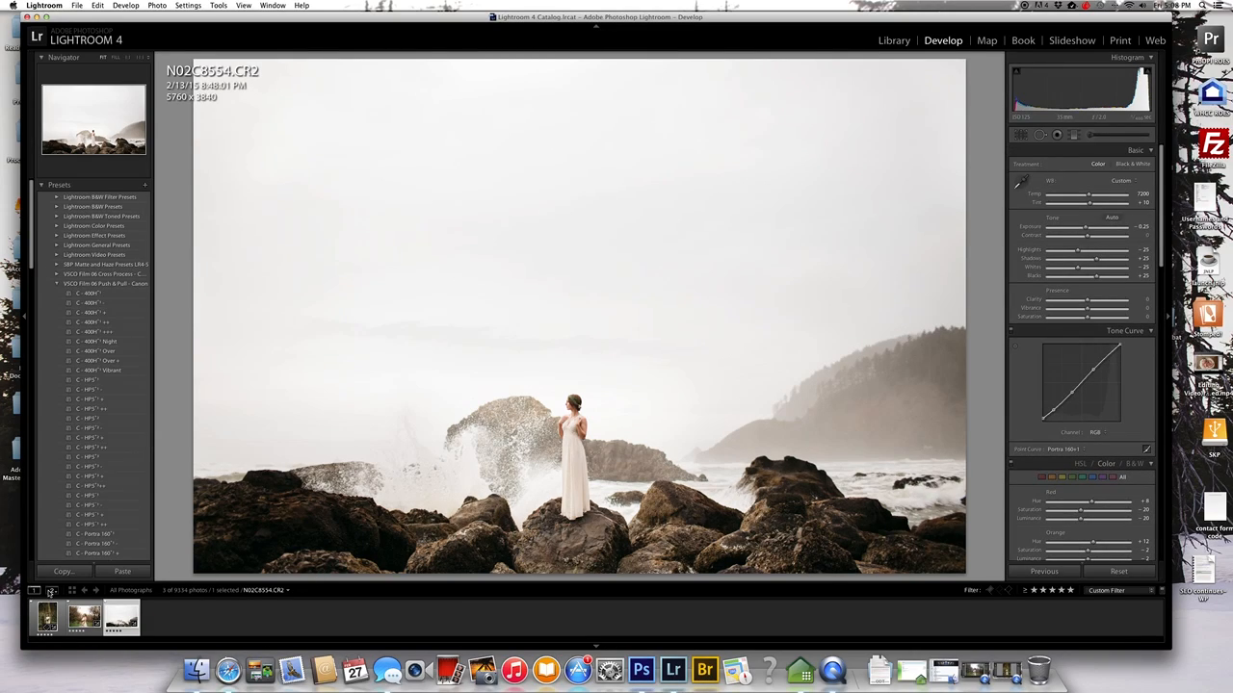
Step: Compare the before and after versions side by side for the rocky coast, path and forest portraits
left_click(39, 591)
left_click(45, 625)
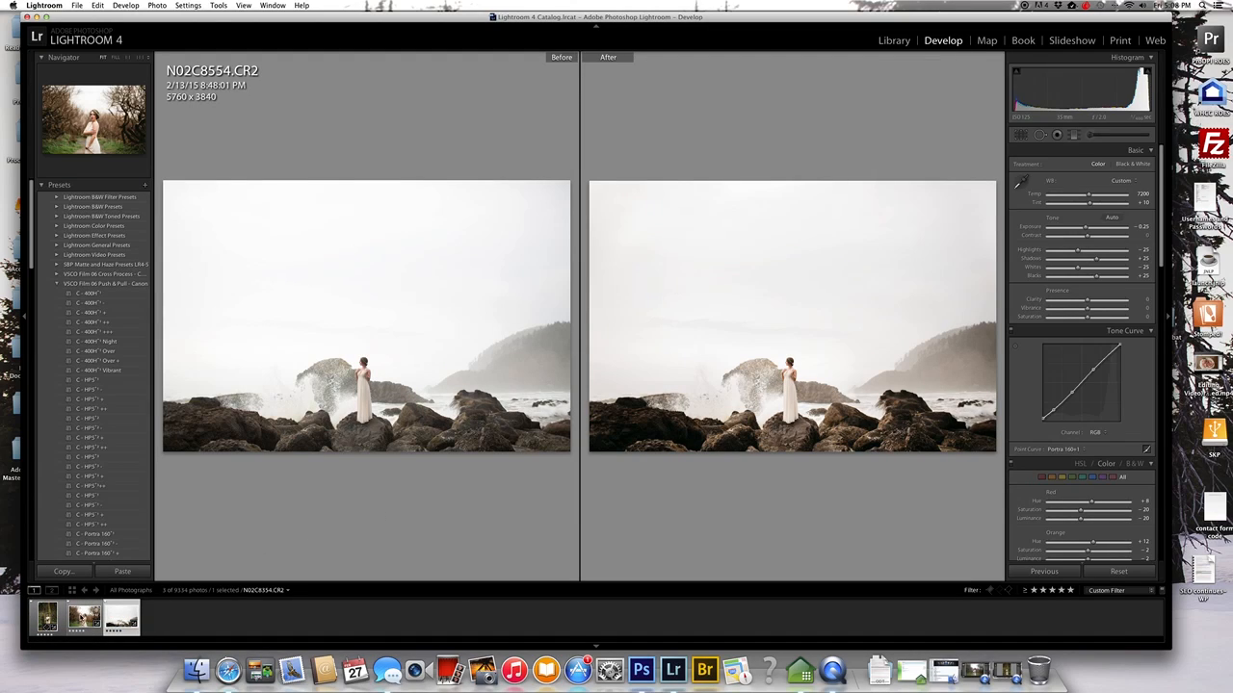
left_click(84, 617)
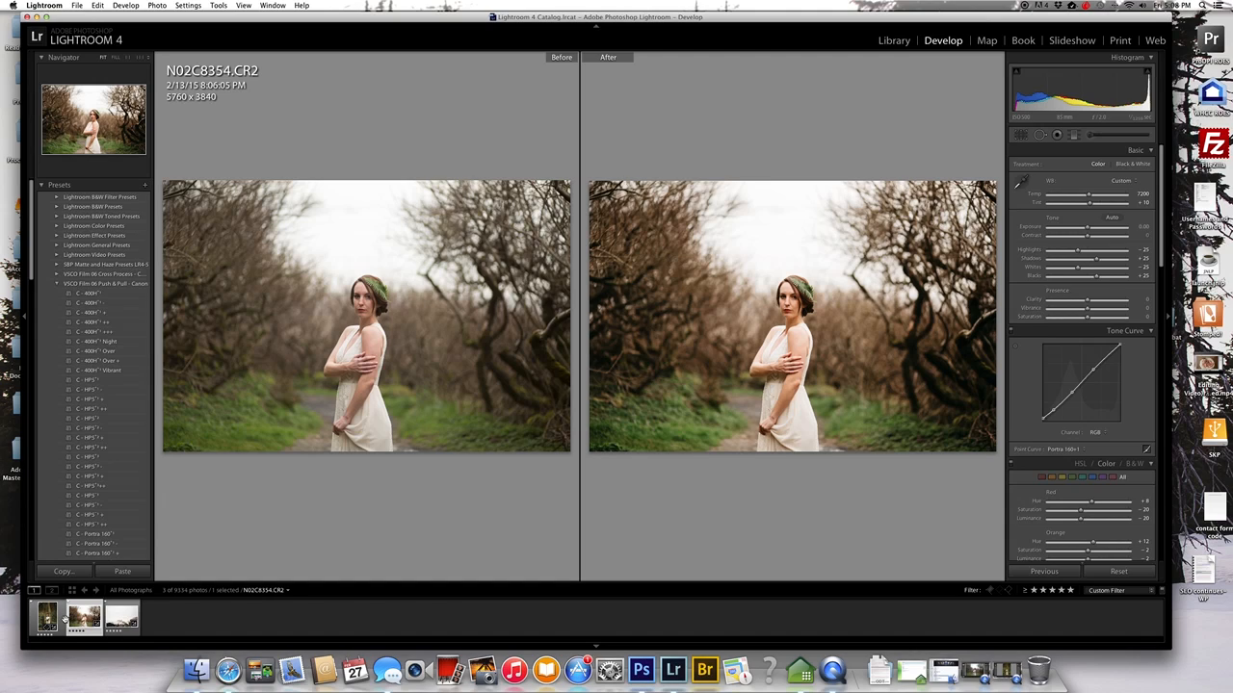
left_click(48, 616)
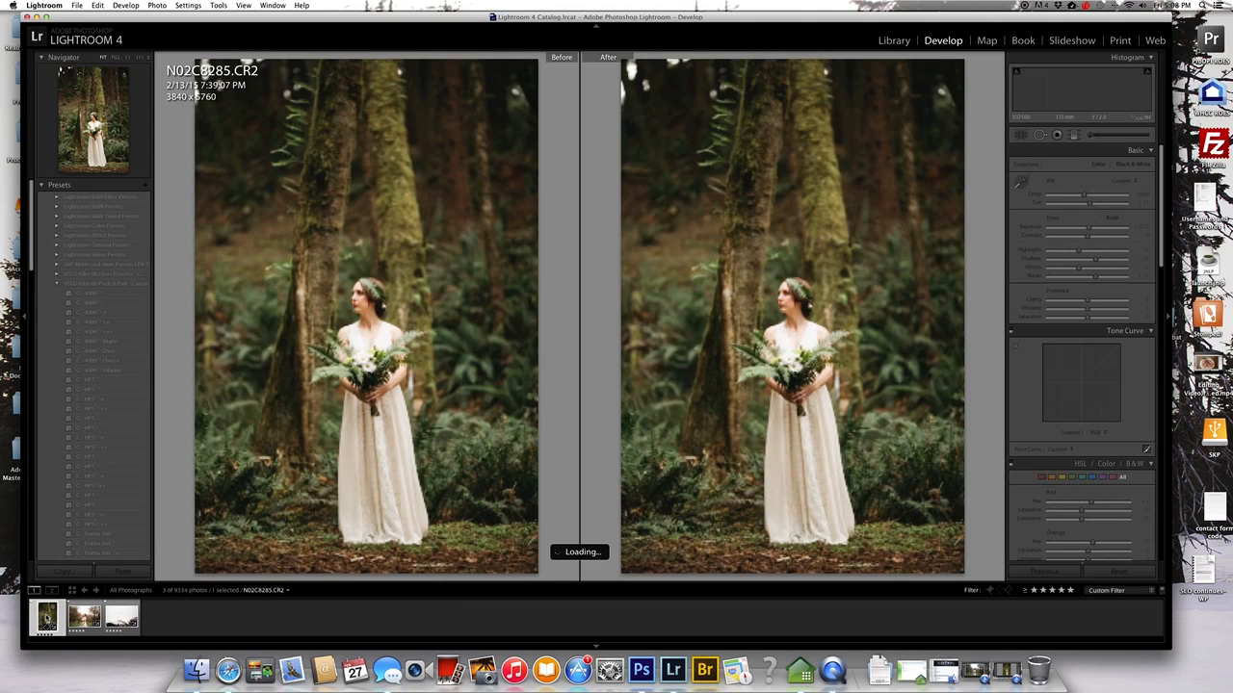